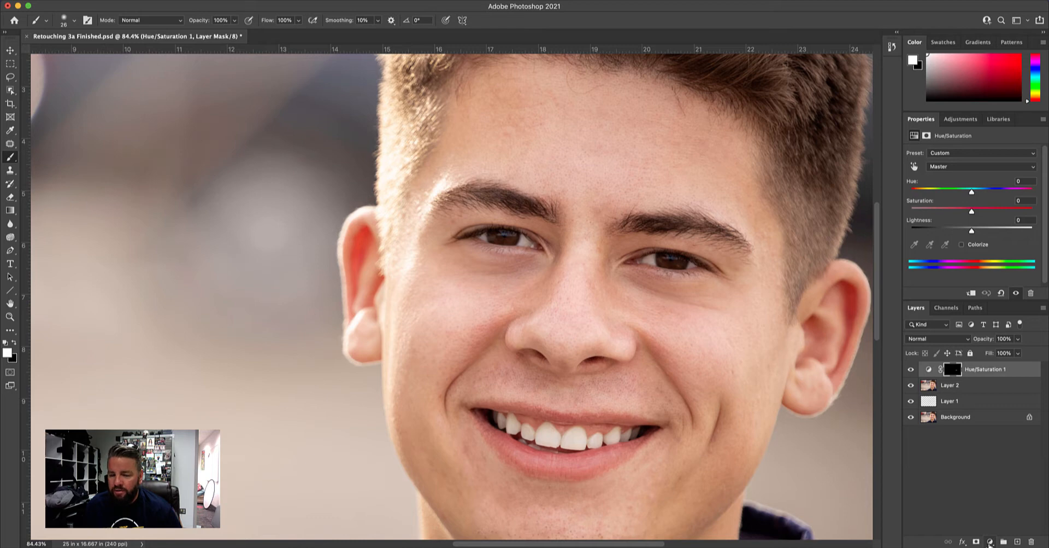
# Add a Curves adjustment layer and raise the middle of the RGB curve slightly to brighten the image.
pyautogui.click(990, 542)
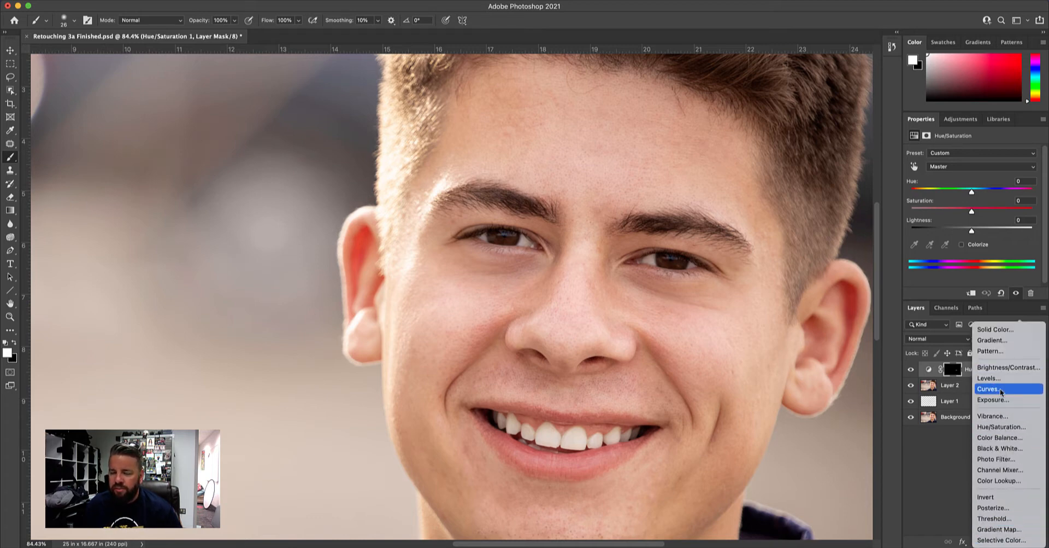
pyautogui.click(974, 391)
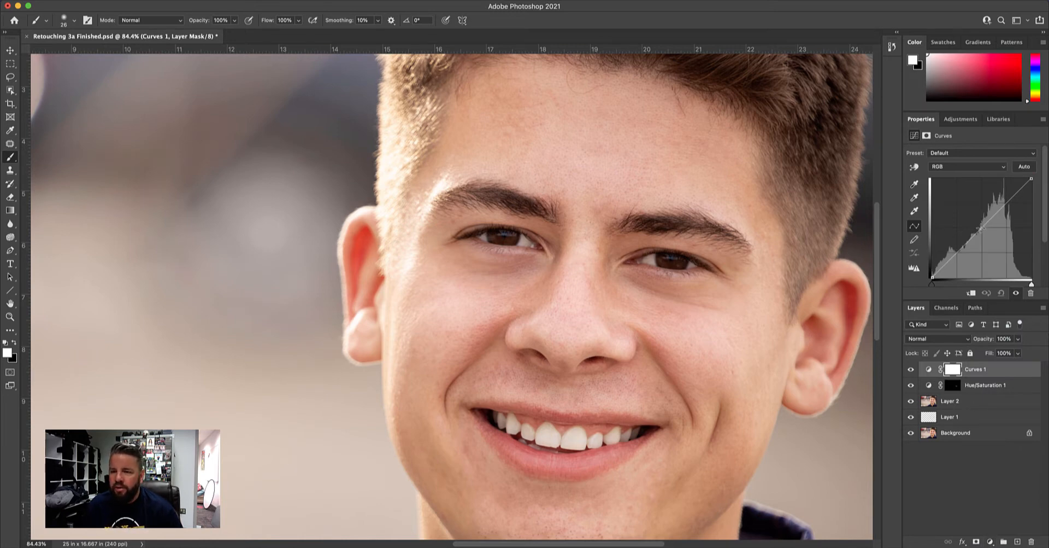
pyautogui.moveTo(981, 229)
pyautogui.mouseDown()
pyautogui.moveTo(987, 252)
pyautogui.moveTo(964, 233)
pyautogui.moveTo(976, 222)
pyautogui.mouseUp()
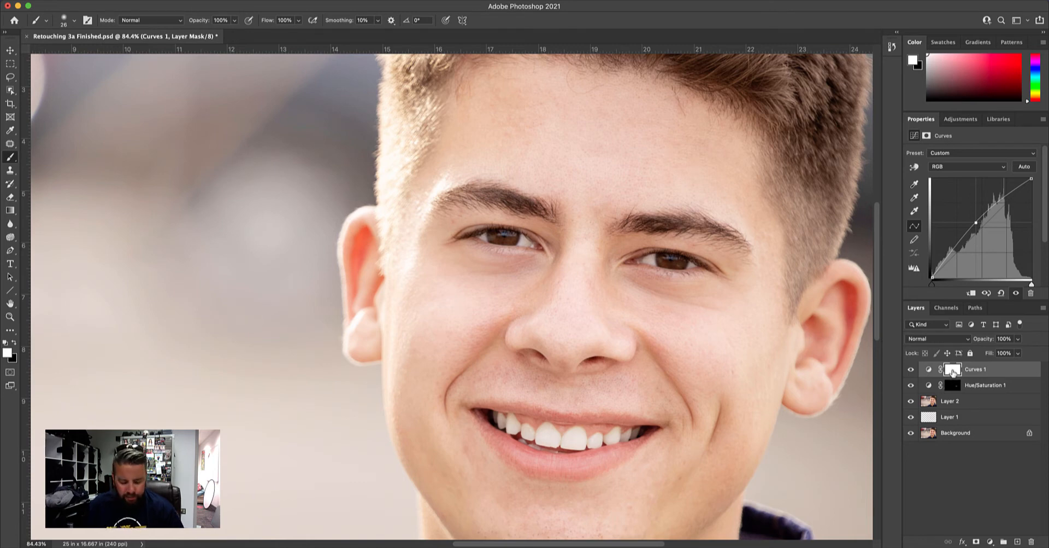
# Invert the Curves 1 mask to black and paint white over both irises with a small soft brush to brighten them.
pyautogui.press('super+i')
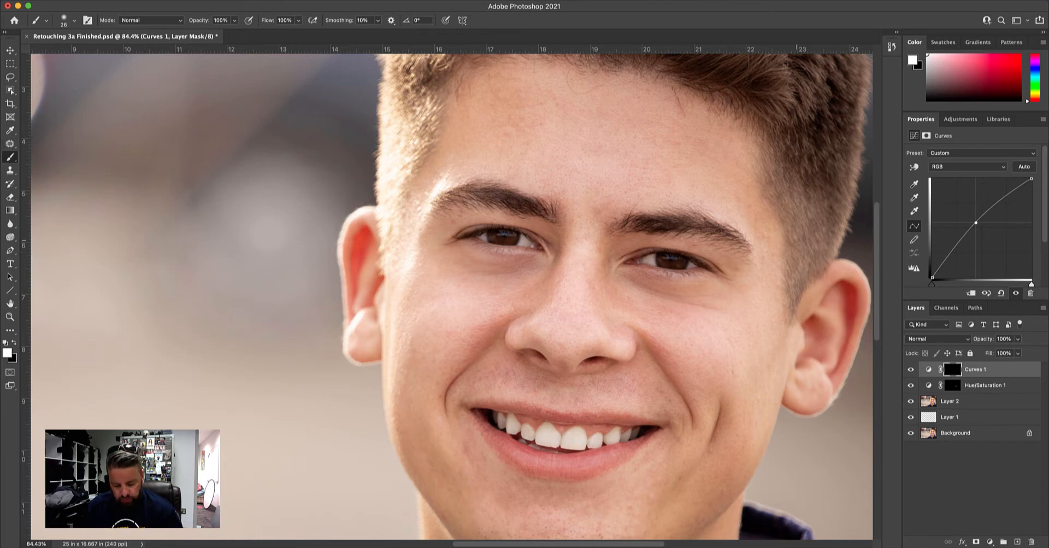
pyautogui.moveTo(681, 284)
pyautogui.mouseDown()
pyautogui.moveTo(703, 284)
pyautogui.moveTo(687, 284)
pyautogui.moveTo(700, 286)
pyautogui.moveTo(695, 346)
pyautogui.moveTo(694, 303)
pyautogui.mouseUp()
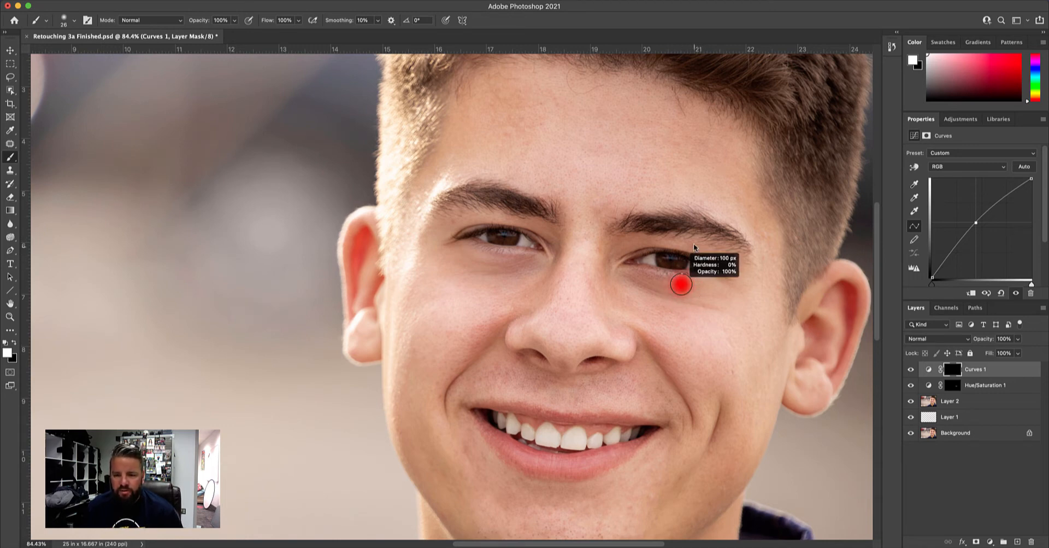
pyautogui.moveTo(693, 244); pyautogui.dragTo(675, 264)
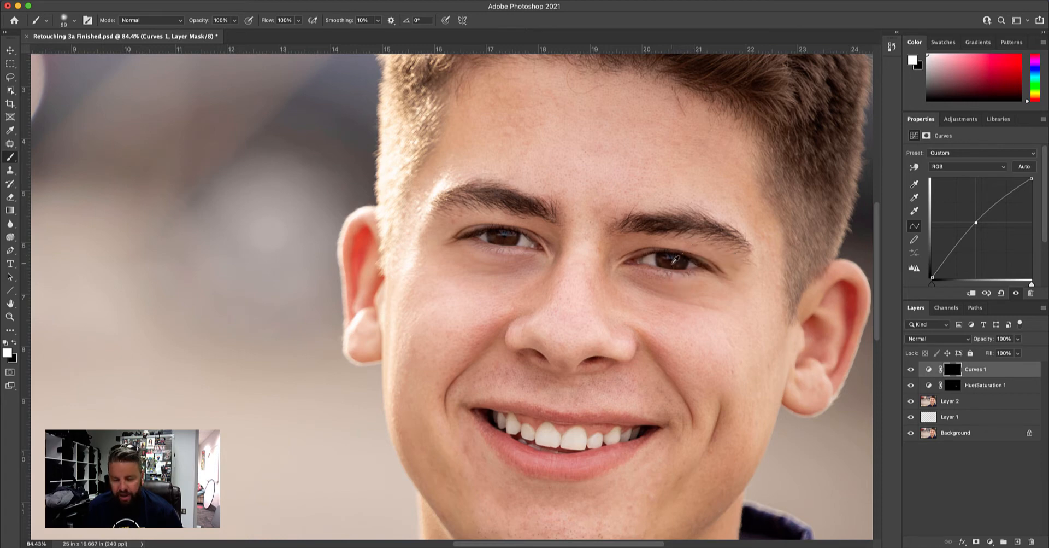
pyautogui.scroll(5, 675, 259)
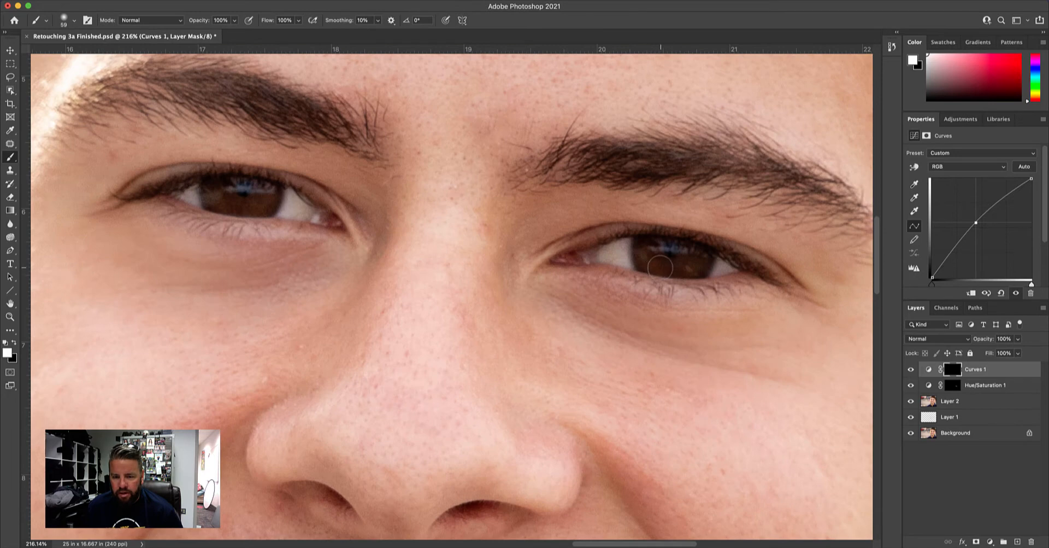
pyautogui.moveTo(660, 267); pyautogui.dragTo(642, 270)
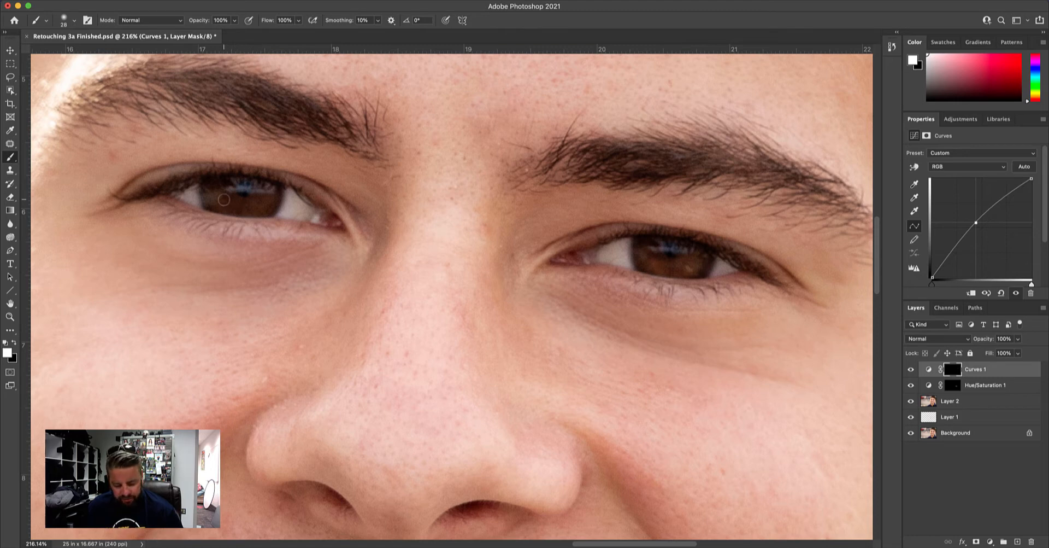
pyautogui.moveTo(225, 199)
pyautogui.mouseDown()
pyautogui.moveTo(262, 201)
pyautogui.moveTo(211, 206)
pyautogui.mouseUp()
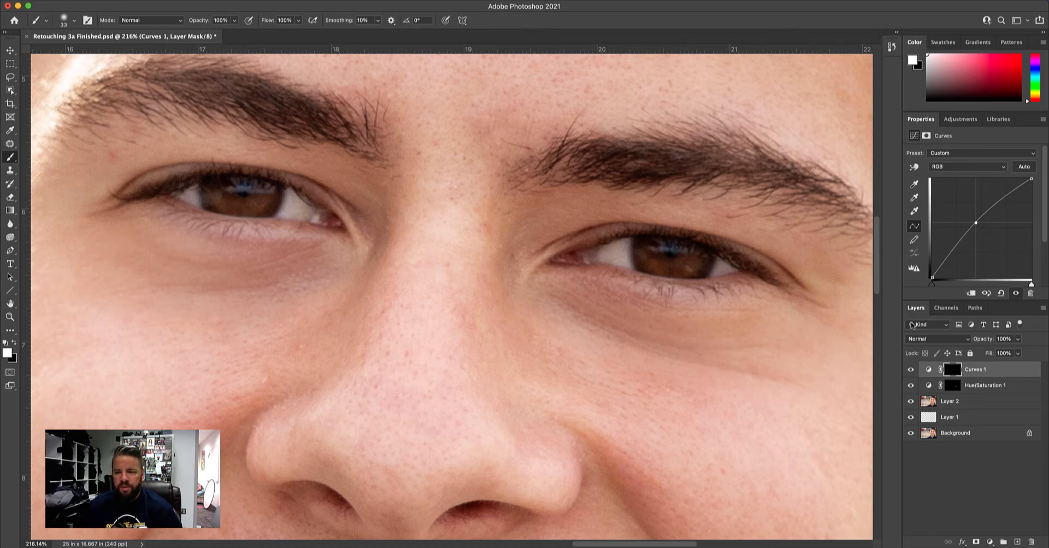
# Compare the eyes with the Curves 1 layer hidden and shown, and fine-tune the curve's midtone point.
pyautogui.click(911, 370)
pyautogui.click(911, 370)
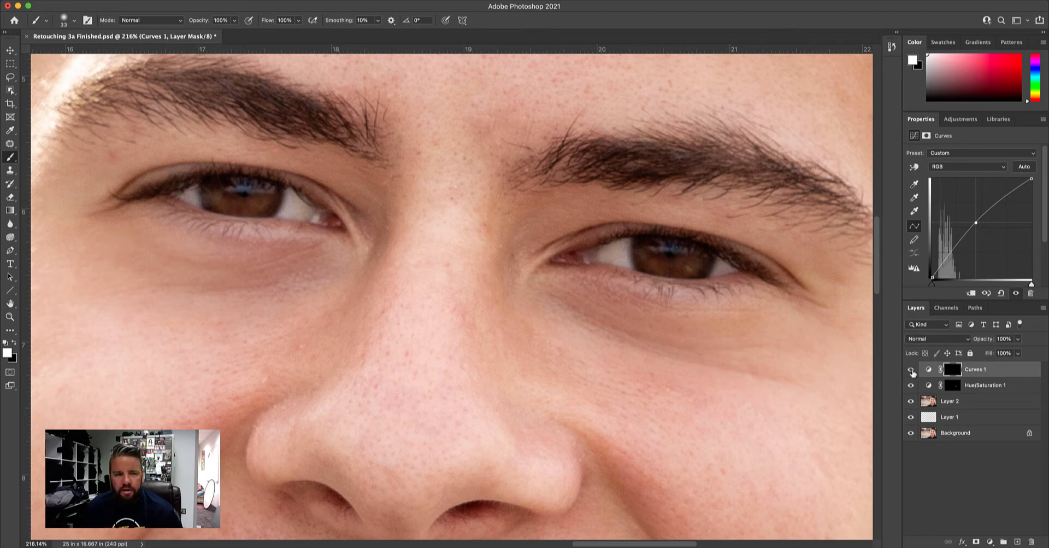
pyautogui.click(912, 370)
pyautogui.click(911, 370)
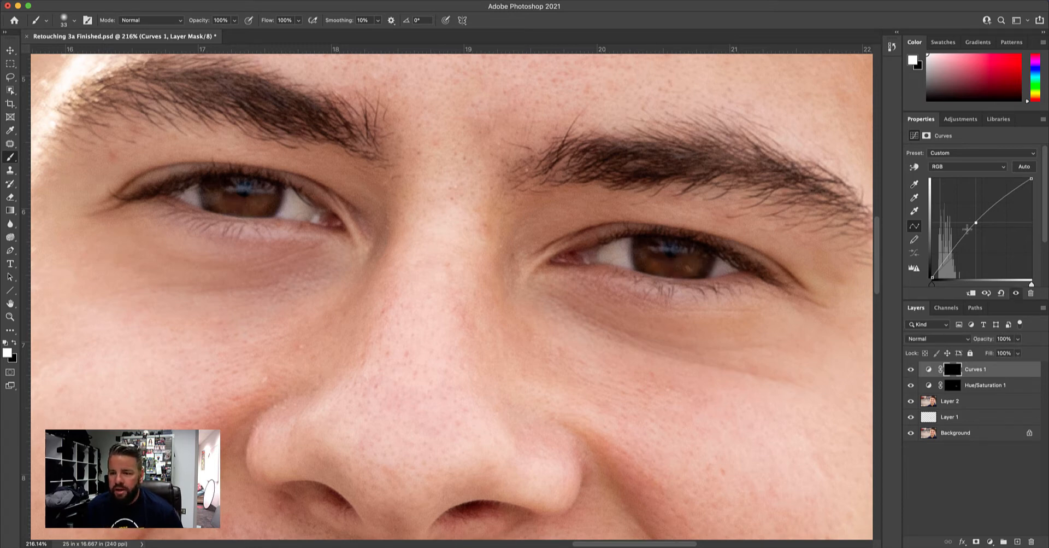
pyautogui.moveTo(976, 222); pyautogui.dragTo(972, 229)
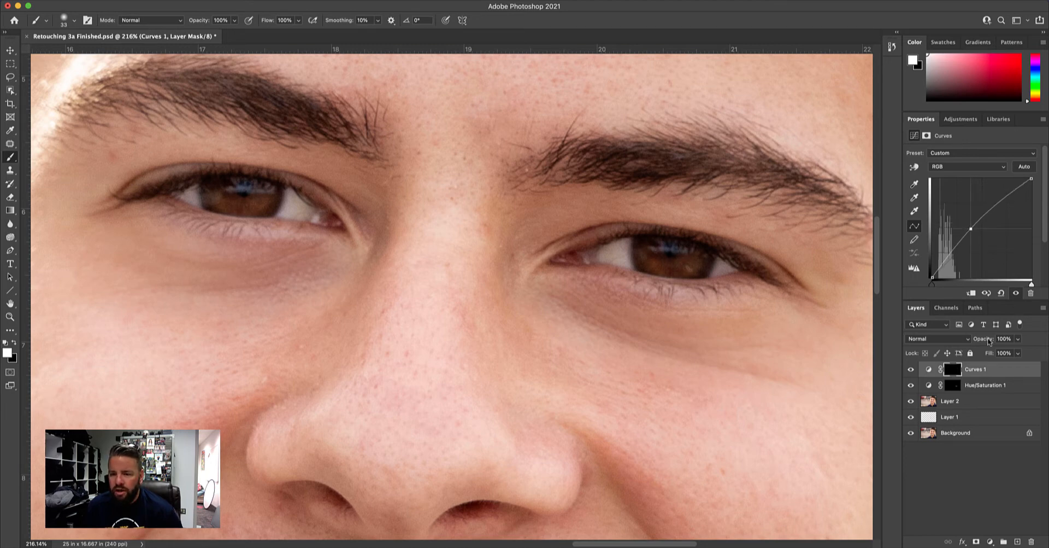
pyautogui.click(1017, 340)
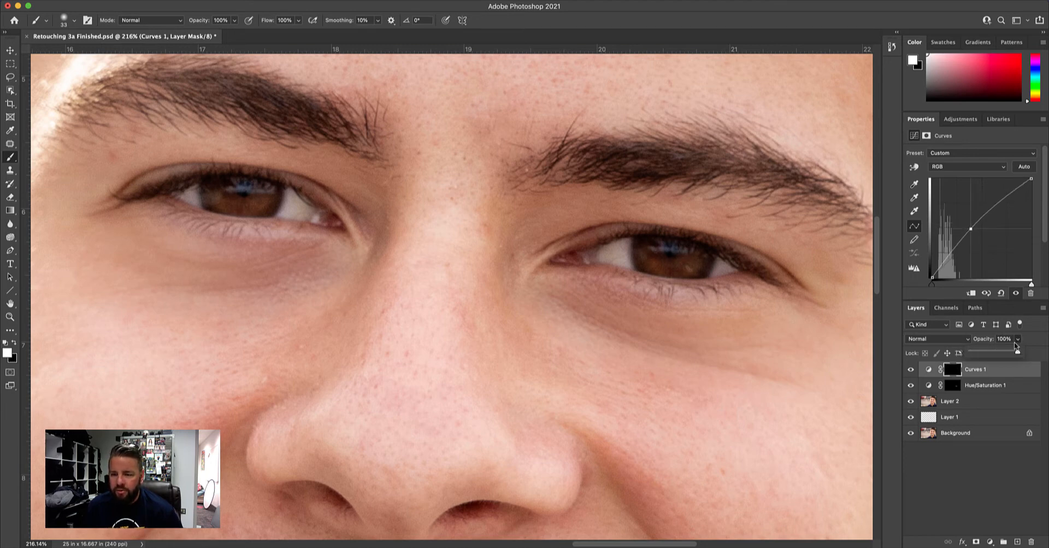
pyautogui.moveTo(1018, 354)
pyautogui.mouseDown()
pyautogui.moveTo(997, 354)
pyautogui.moveTo(1026, 352)
pyautogui.mouseUp()
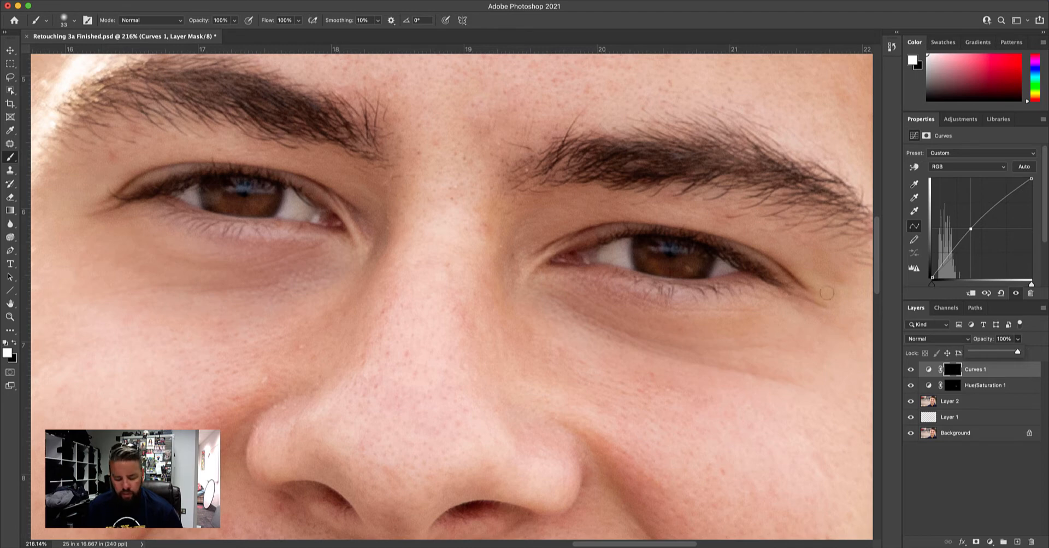
pyautogui.click(806, 295)
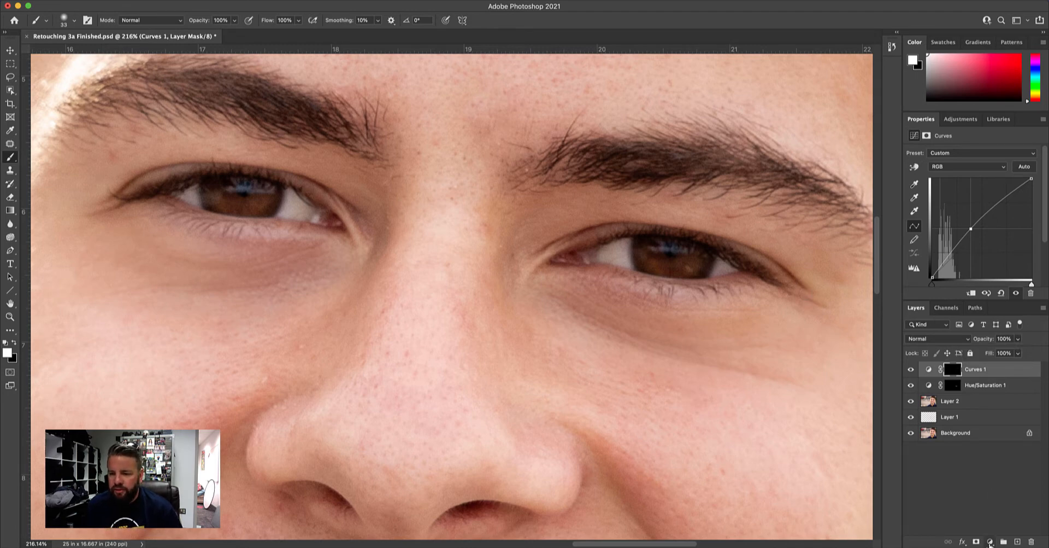
# Add a Hue/Saturation adjustment layer above Curves 1 and raise the Master saturation to +46.
pyautogui.click(990, 542)
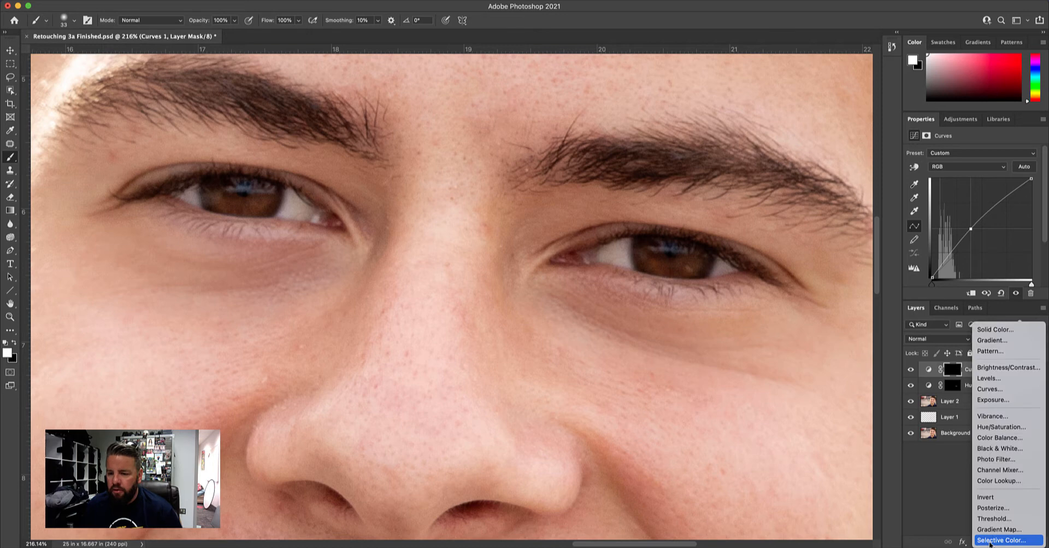
pyautogui.click(998, 430)
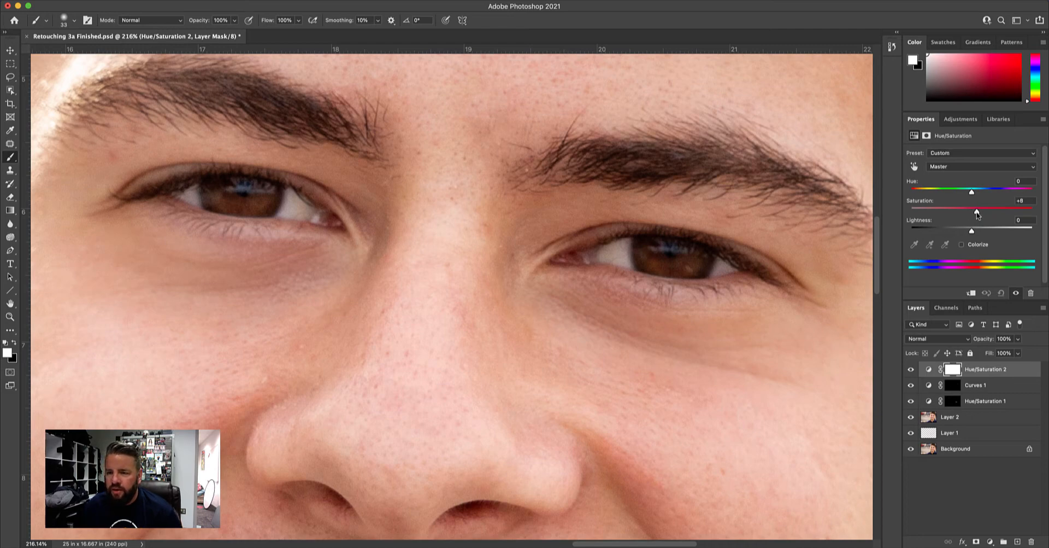
pyautogui.moveTo(977, 212); pyautogui.dragTo(999, 214)
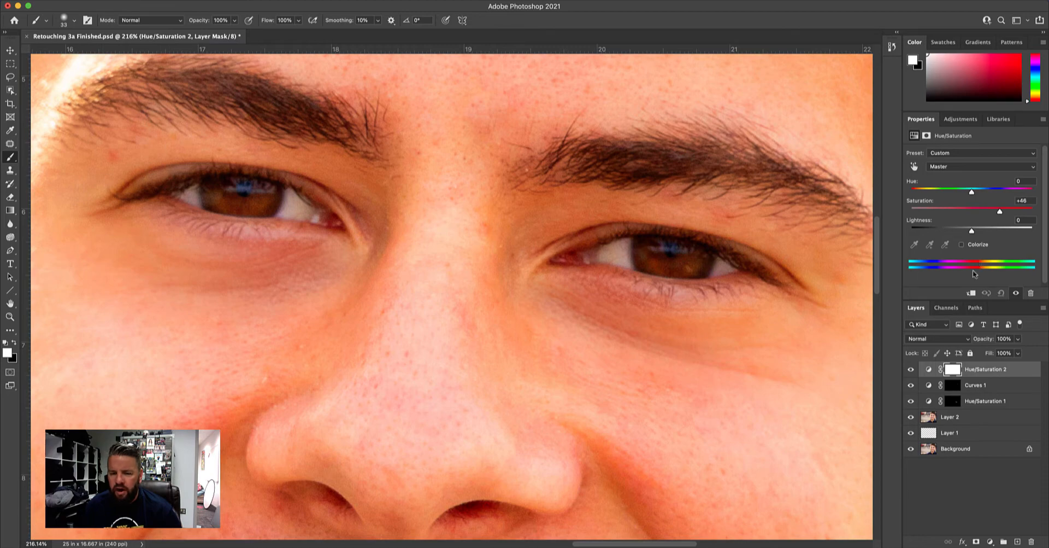
# Invert the Hue/Saturation 2 mask to black and paint white over both irises to boost only their color.
pyautogui.click(956, 370)
pyautogui.press('super+i')
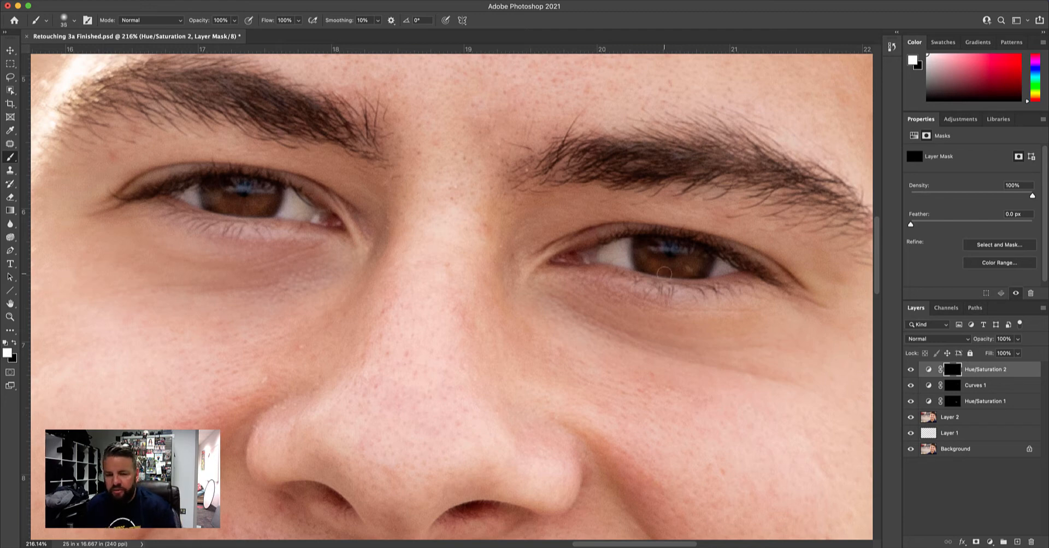
pyautogui.moveTo(666, 269)
pyautogui.mouseDown()
pyautogui.moveTo(697, 255)
pyautogui.moveTo(679, 268)
pyautogui.moveTo(657, 265)
pyautogui.moveTo(656, 247)
pyautogui.moveTo(642, 252)
pyautogui.moveTo(670, 269)
pyautogui.moveTo(699, 255)
pyautogui.moveTo(682, 271)
pyautogui.mouseUp()
pyautogui.moveTo(204, 184)
pyautogui.mouseDown()
pyautogui.moveTo(276, 194)
pyautogui.moveTo(258, 188)
pyautogui.moveTo(254, 203)
pyautogui.moveTo(275, 194)
pyautogui.moveTo(269, 205)
pyautogui.moveTo(234, 207)
pyautogui.moveTo(246, 208)
pyautogui.moveTo(209, 188)
pyautogui.moveTo(205, 200)
pyautogui.moveTo(238, 207)
pyautogui.mouseUp()
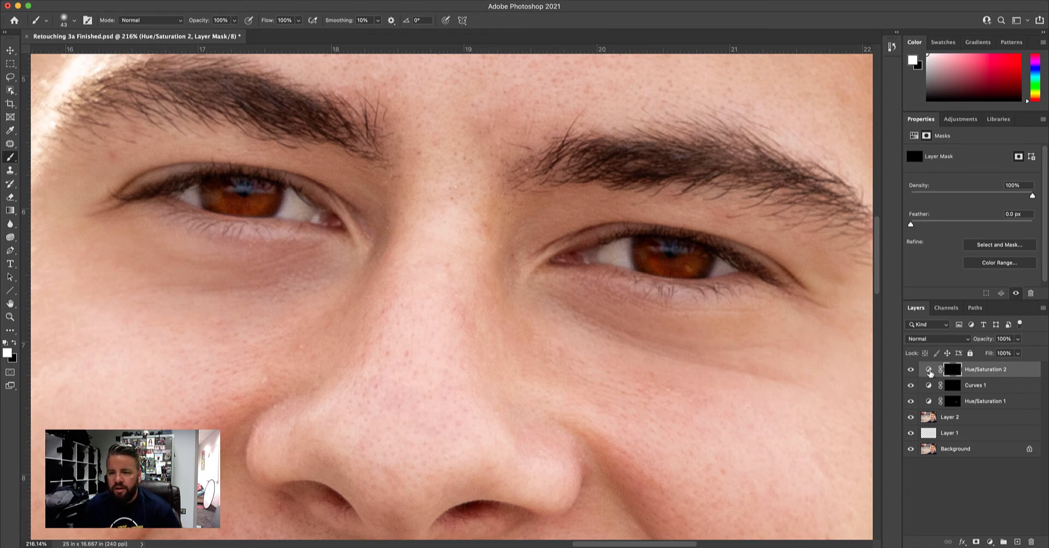
# Fine-tune the Hue/Saturation 2 saturation to +18, toggling the layer's visibility to compare the iris color.
pyautogui.click(927, 369)
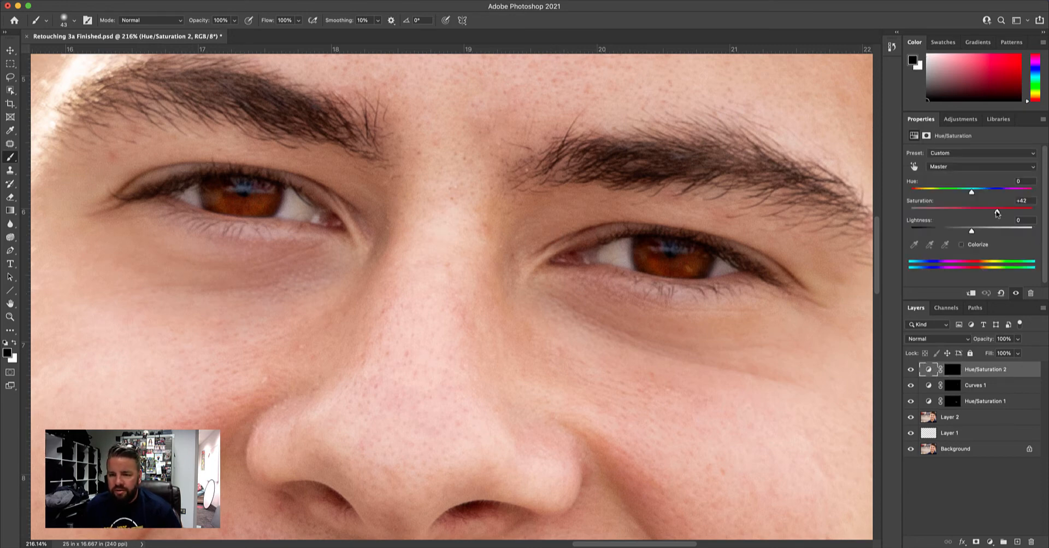
pyautogui.moveTo(994, 213); pyautogui.dragTo(987, 213)
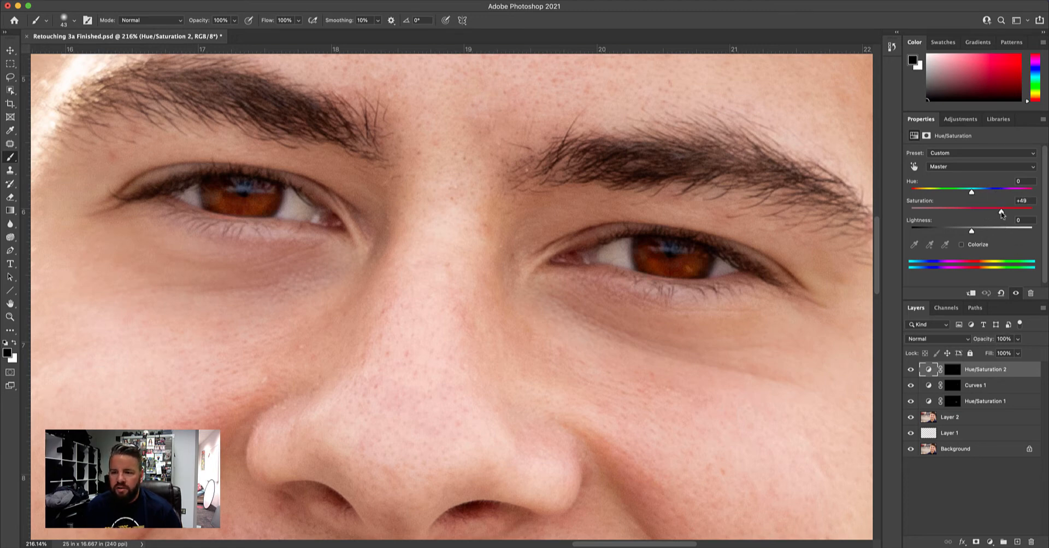
pyautogui.moveTo(1002, 213); pyautogui.dragTo(977, 221)
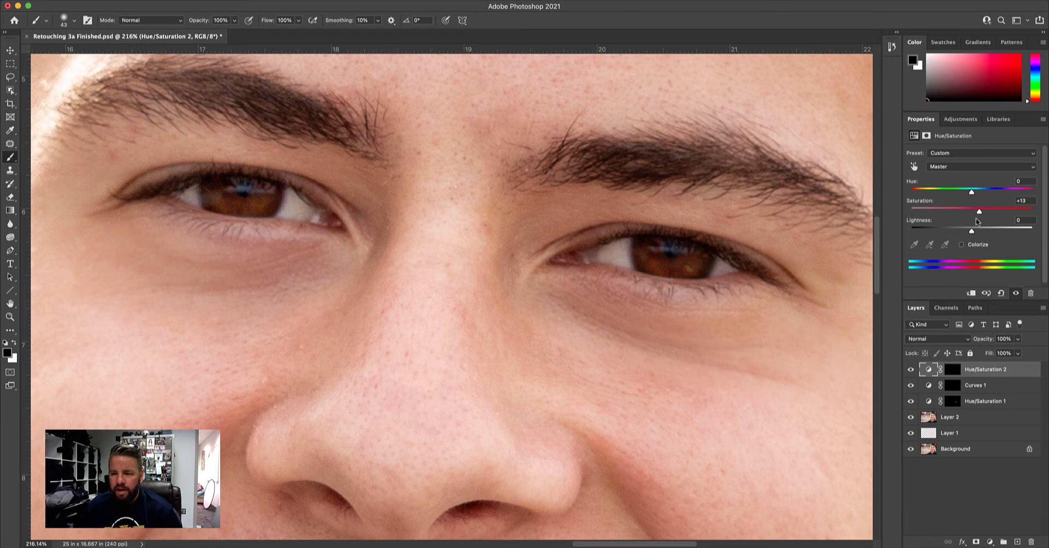
pyautogui.click(912, 371)
pyautogui.click(912, 370)
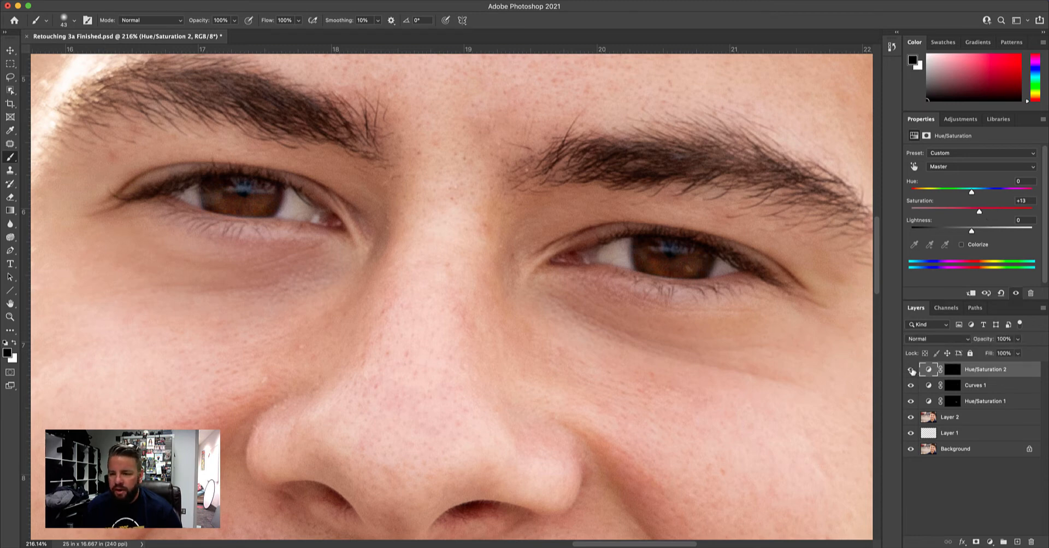
pyautogui.click(911, 371)
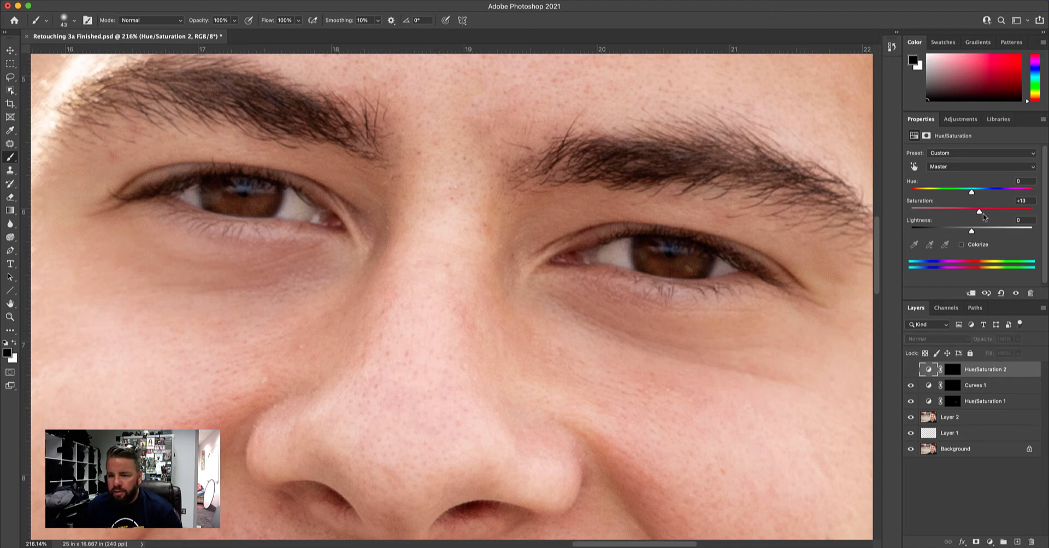
pyautogui.moveTo(984, 217); pyautogui.dragTo(1005, 214)
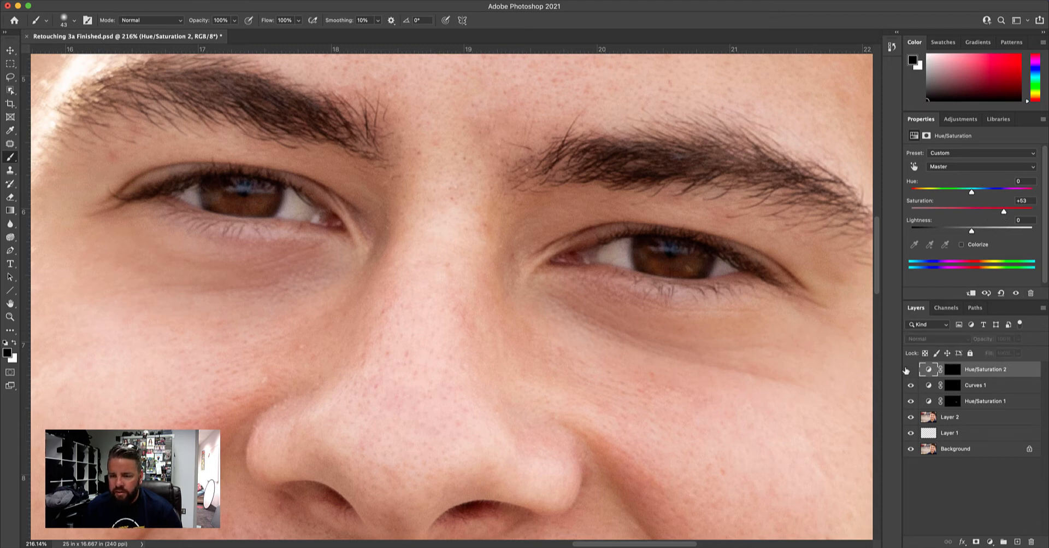
pyautogui.click(910, 370)
pyautogui.click(910, 370)
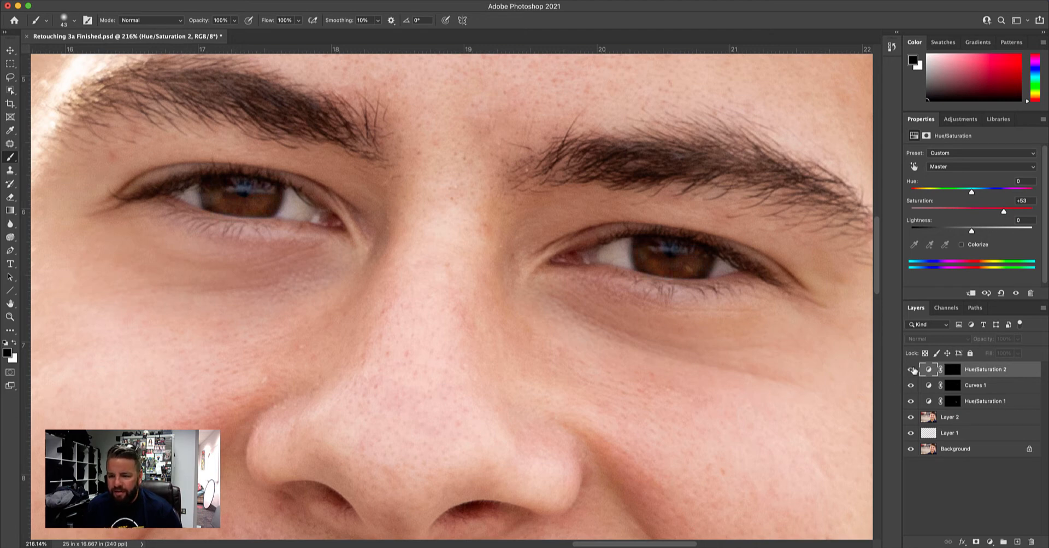
pyautogui.click(911, 369)
pyautogui.moveTo(1003, 213); pyautogui.dragTo(983, 213)
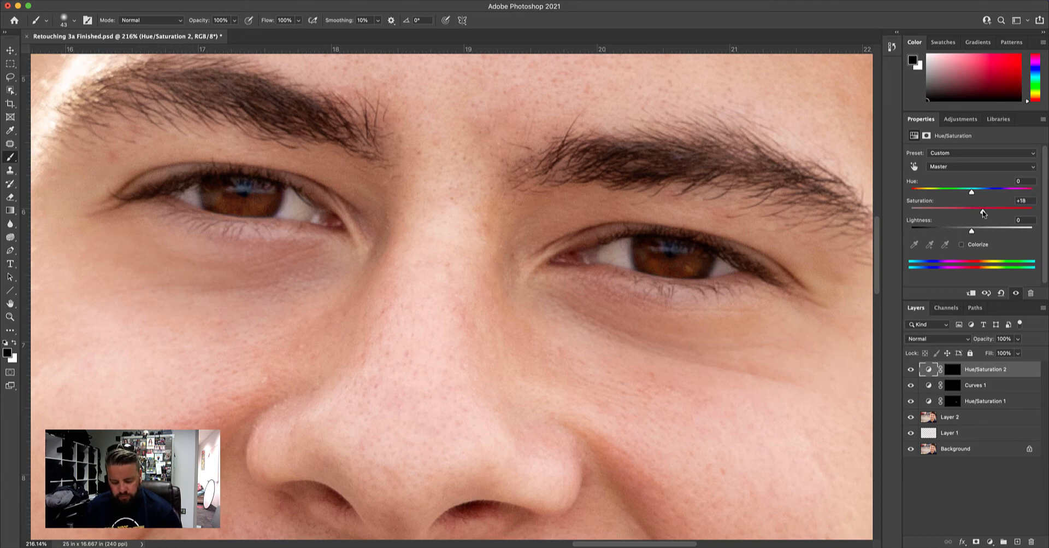
# Add another Hue/Saturation adjustment layer and lower the saturation of the Reds to -68.
pyautogui.click(990, 541)
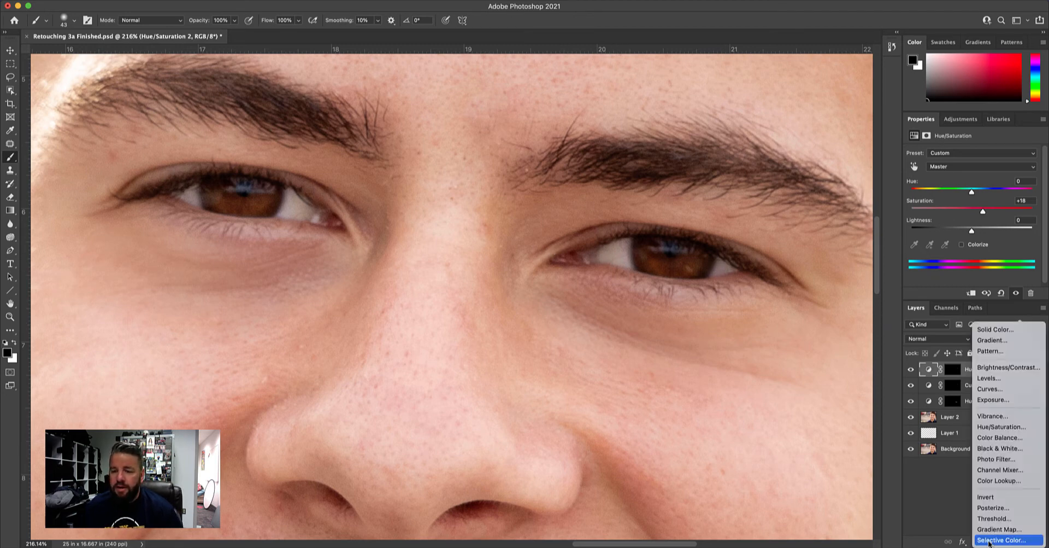
pyautogui.click(1004, 430)
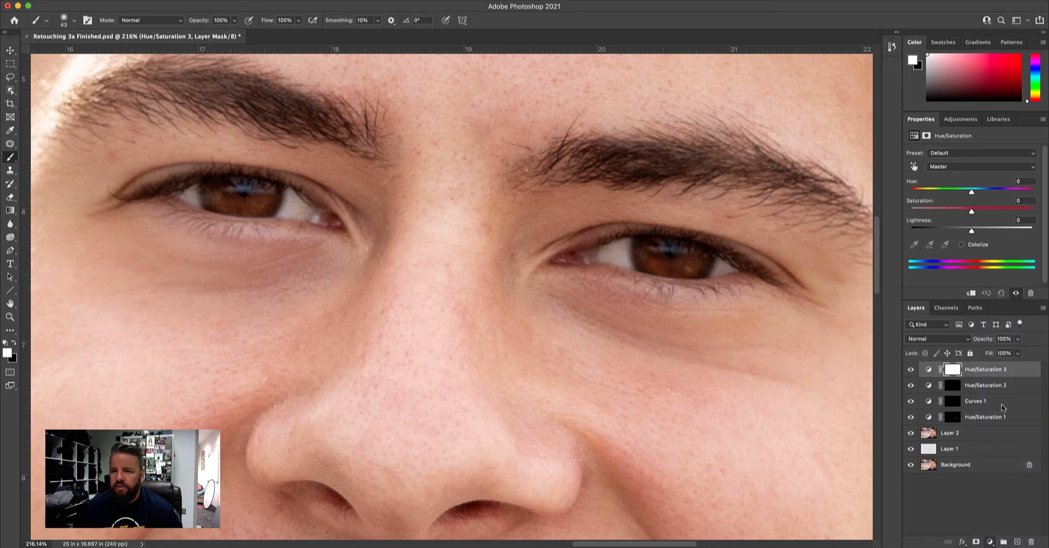
pyautogui.click(945, 167)
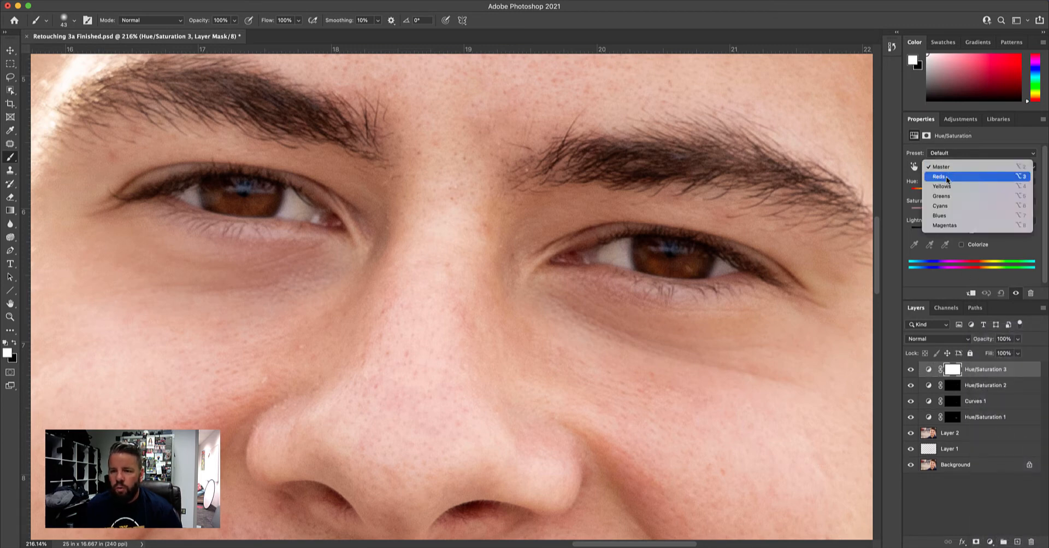
pyautogui.click(949, 179)
pyautogui.moveTo(972, 213); pyautogui.dragTo(932, 213)
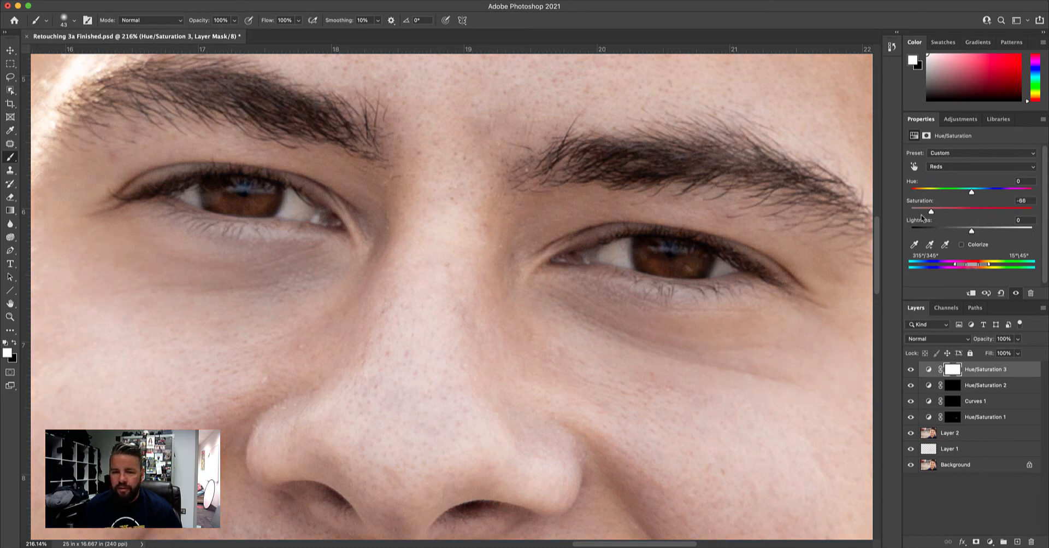
# Invert the Hue/Saturation 3 mask and paint white over the white and inner corner of the subject's left eye to reduce redness.
pyautogui.click(952, 371)
pyautogui.press('super+i')
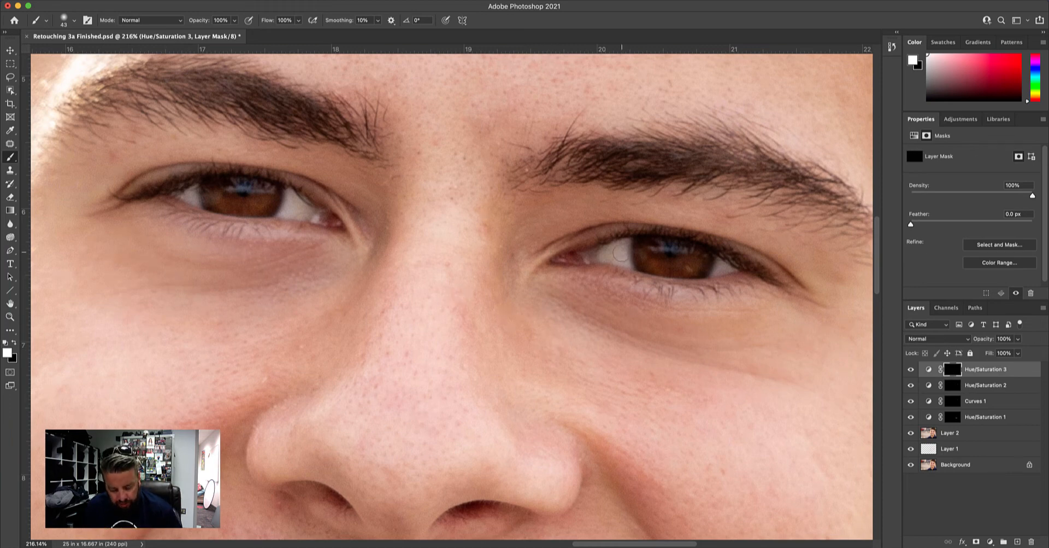
pyautogui.moveTo(620, 250); pyautogui.dragTo(611, 248)
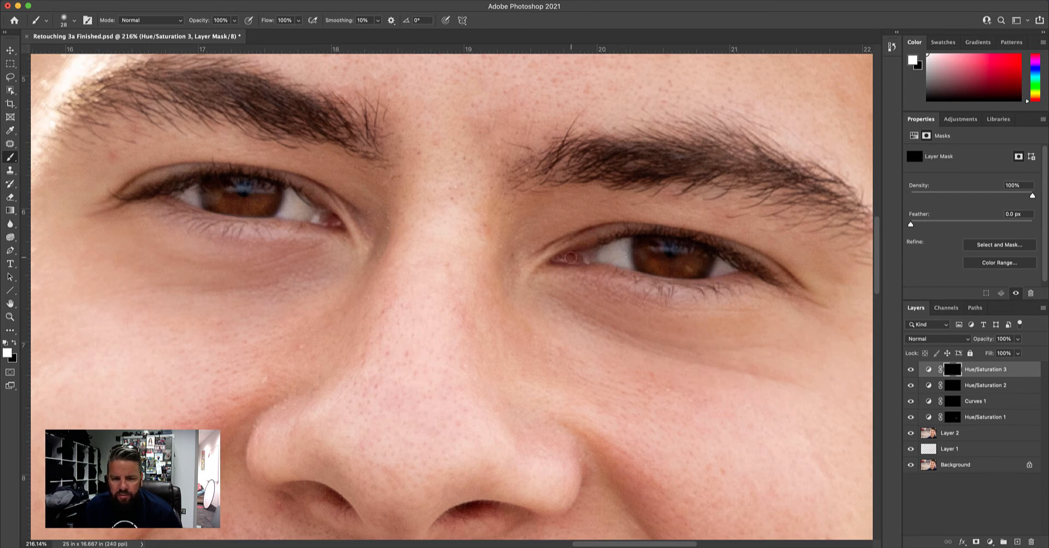
pyautogui.moveTo(570, 257)
pyautogui.mouseDown()
pyautogui.moveTo(558, 259)
pyautogui.moveTo(608, 266)
pyautogui.mouseUp()
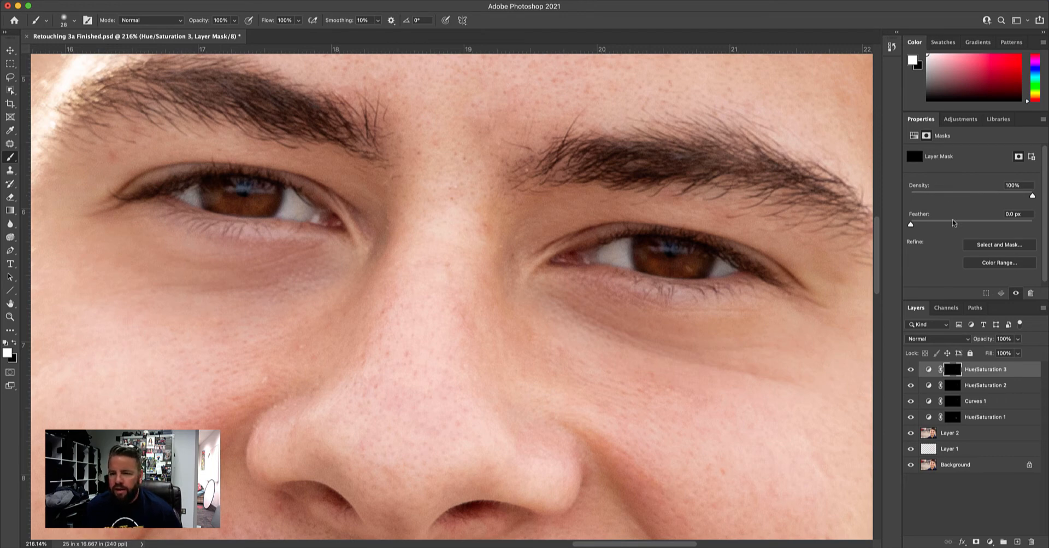
# Reopen the Hue/Saturation 3 adjustment and set the saturation of the Reds to -29.
pyautogui.click(928, 369)
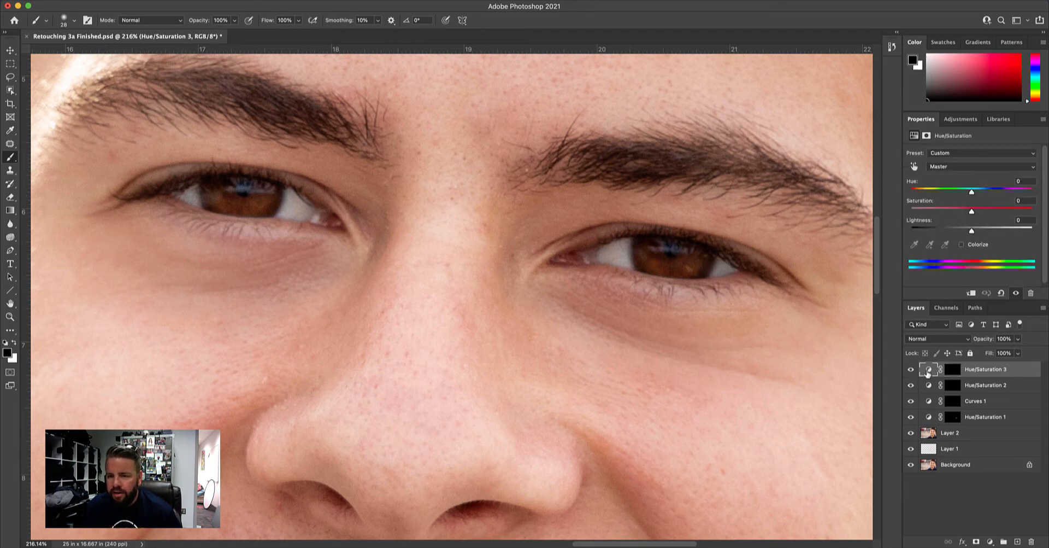
pyautogui.click(971, 168)
pyautogui.click(958, 177)
pyautogui.moveTo(972, 211); pyautogui.dragTo(939, 212)
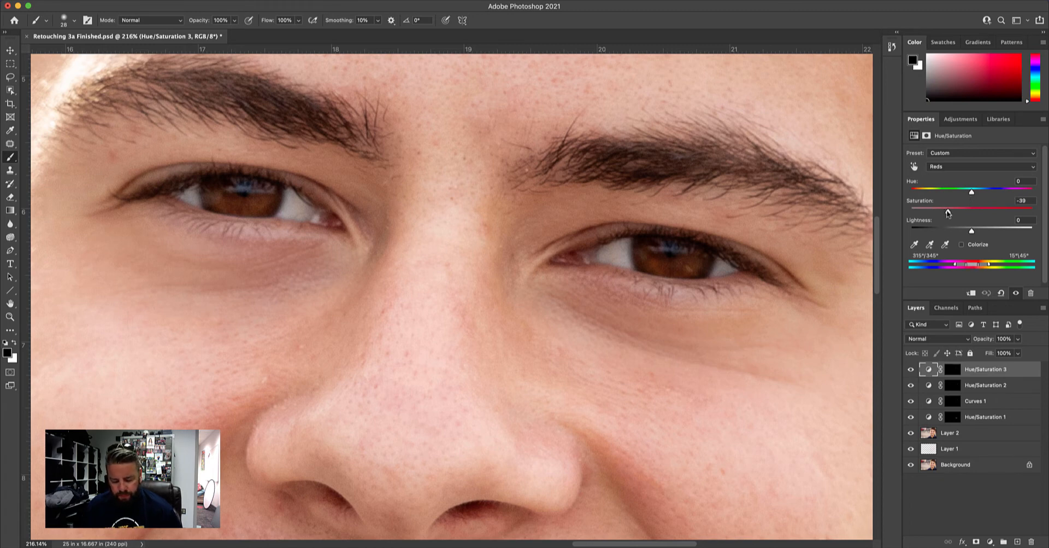
pyautogui.moveTo(948, 213); pyautogui.dragTo(955, 211)
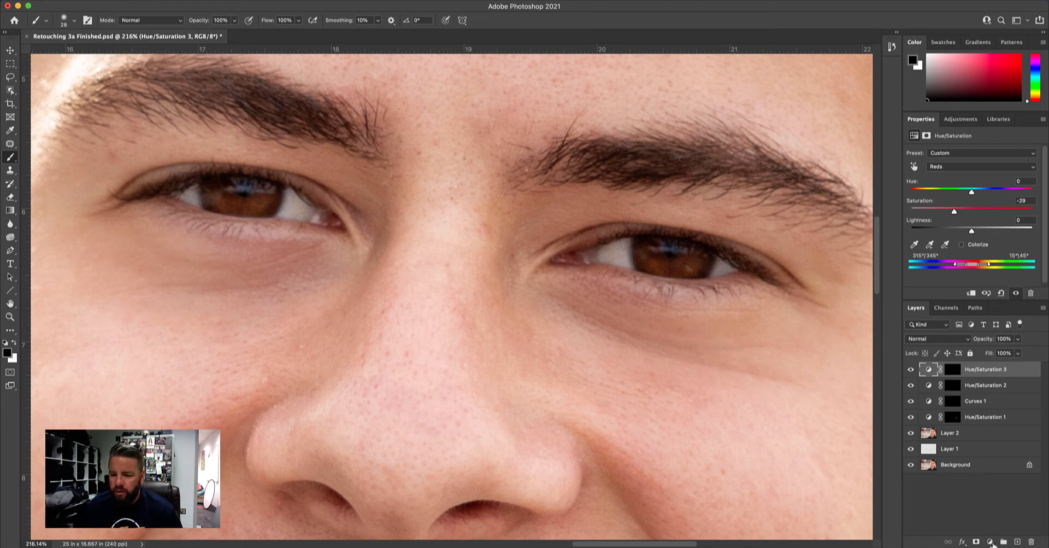
# Add a Curves adjustment layer that darkens the shadows, slightly lifts the lower midtones, and anchors the midtones and highlights near the diagonal.
pyautogui.click(991, 542)
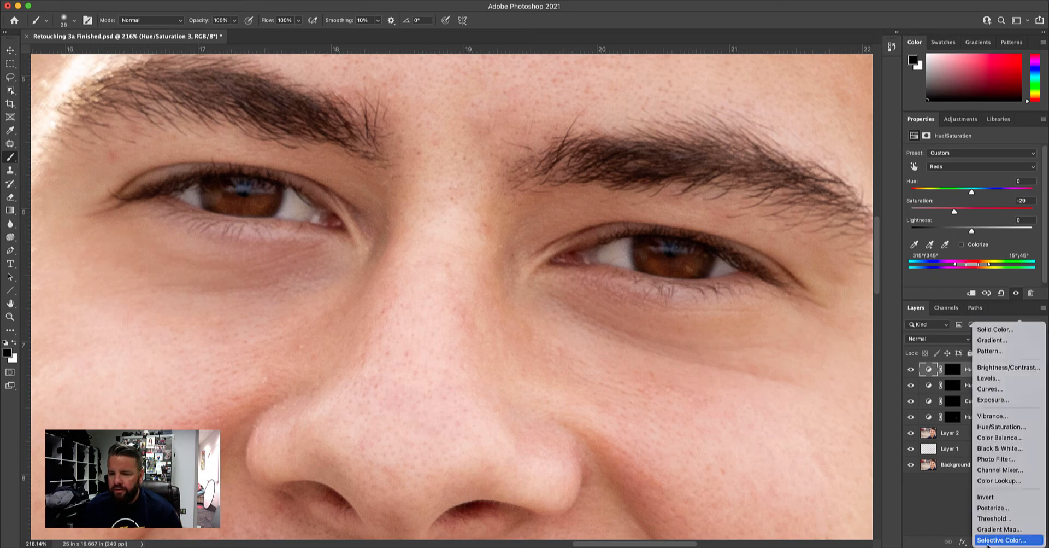
pyautogui.click(991, 390)
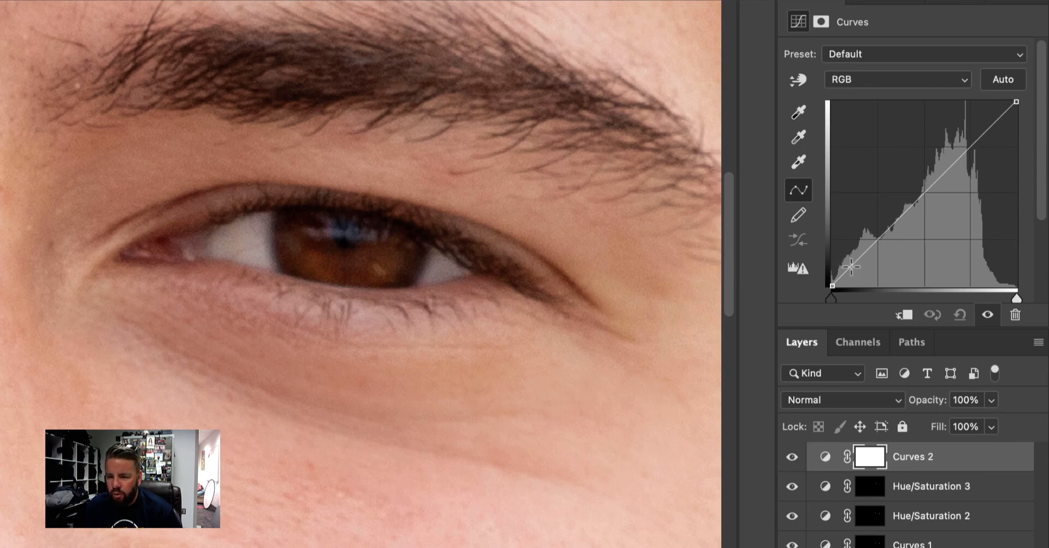
pyautogui.moveTo(852, 267); pyautogui.dragTo(854, 273)
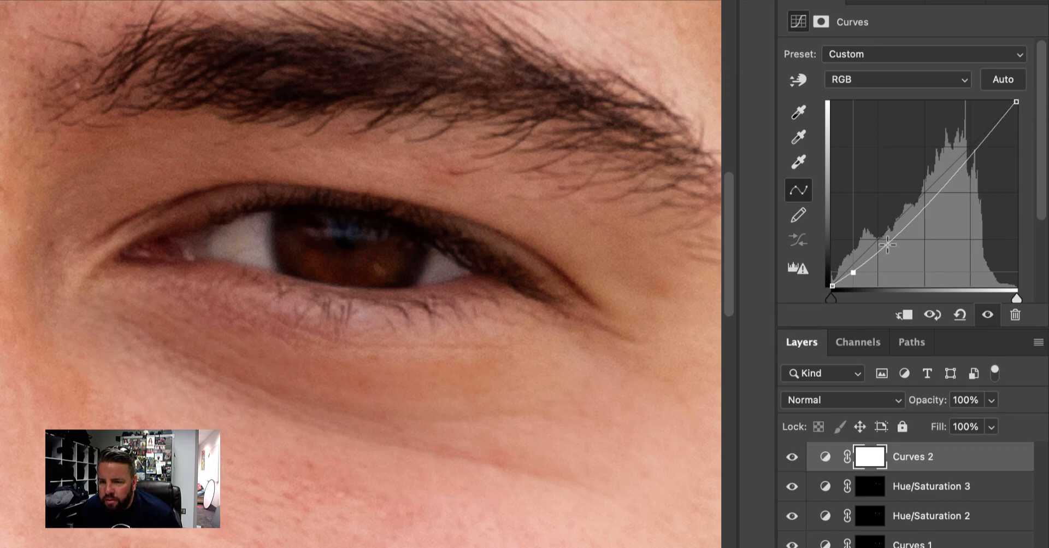
pyautogui.moveTo(888, 243); pyautogui.dragTo(880, 239)
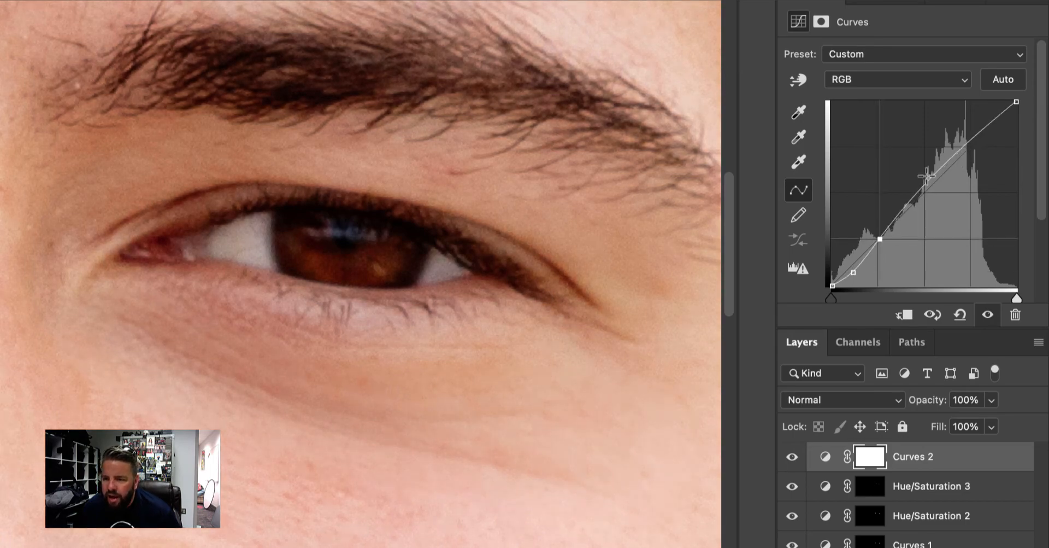
pyautogui.moveTo(938, 172); pyautogui.dragTo(941, 174)
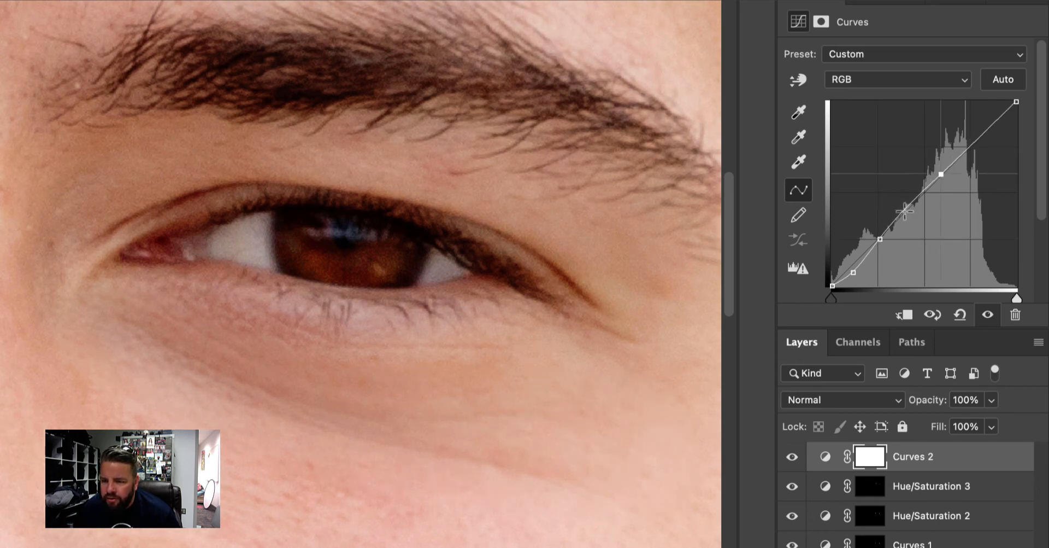
pyautogui.click(904, 212)
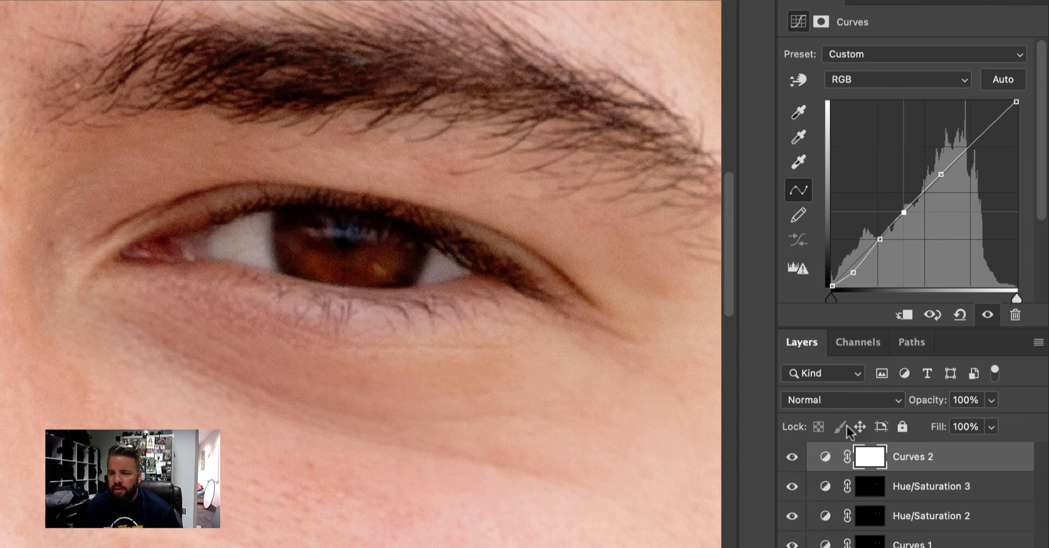
# Invert the Curves 2 mask to black and paint white over both irises to add contrast only there.
pyautogui.click(857, 455)
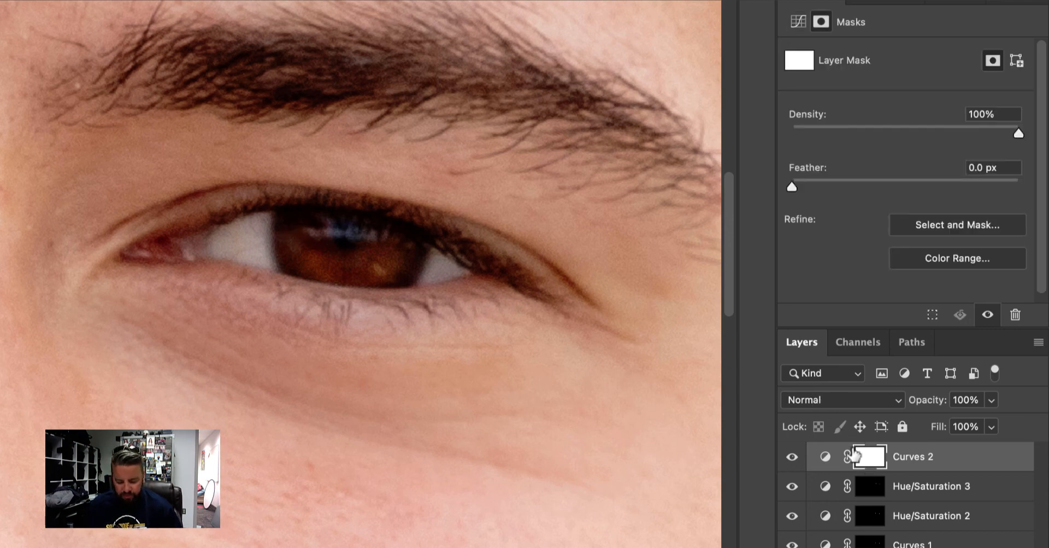
pyautogui.press('super+i')
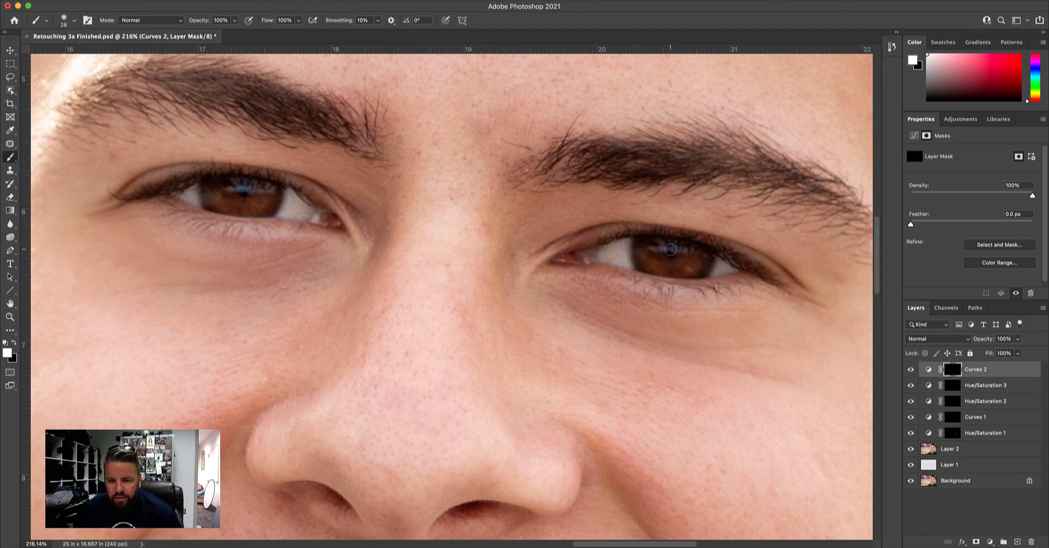
pyautogui.moveTo(668, 249); pyautogui.dragTo(672, 252)
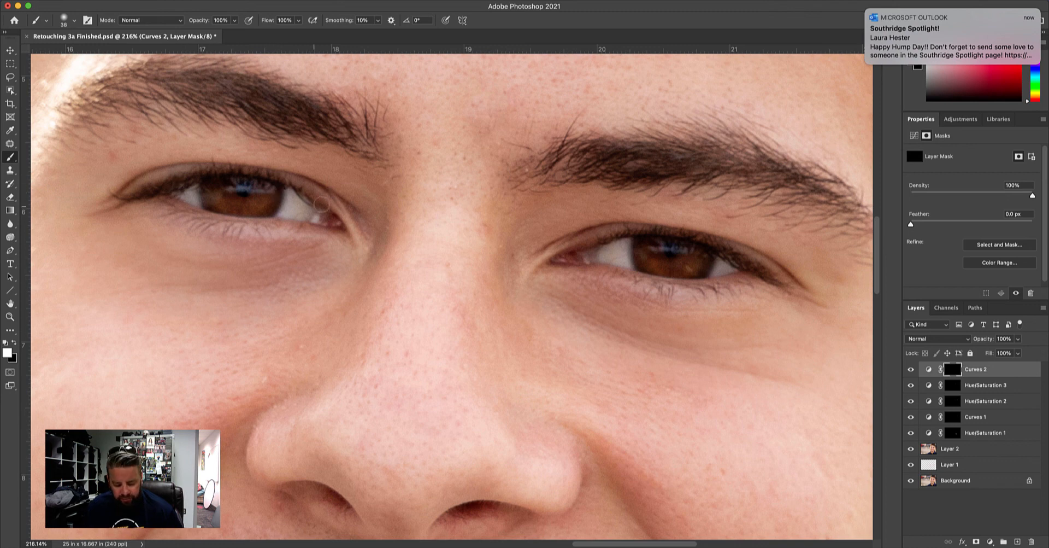
pyautogui.moveTo(278, 199); pyautogui.dragTo(266, 199)
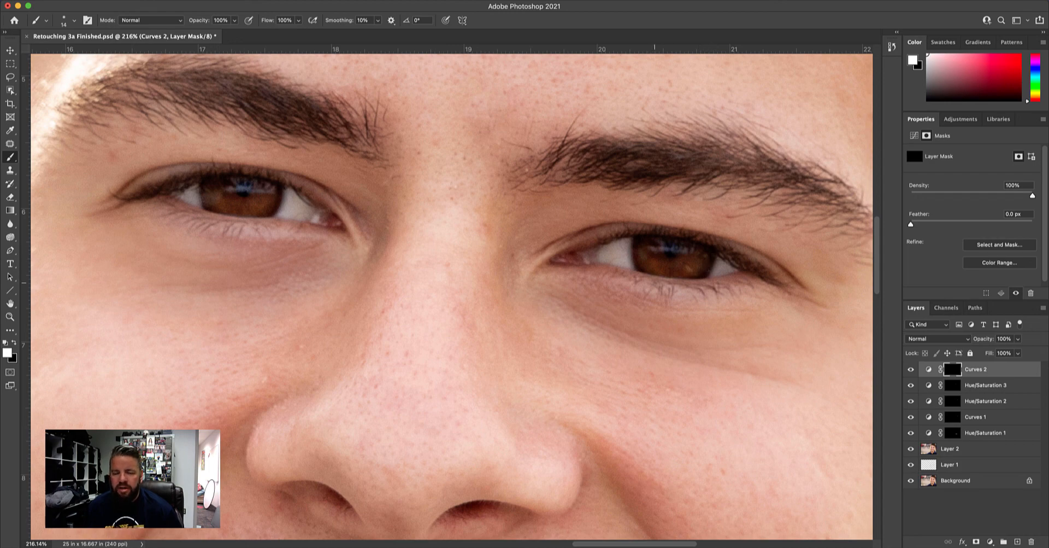
# Lower the Curves 2 layer opacity to 48%, toggling the layer's visibility to compare the eyes.
pyautogui.scroll(-10, 474, 251)
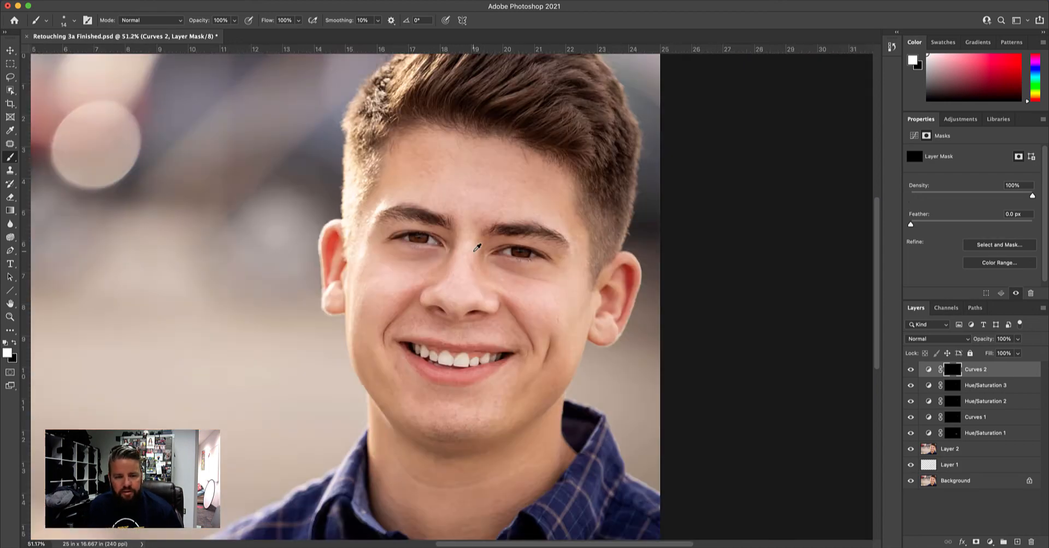
pyautogui.scroll(5, 530, 252)
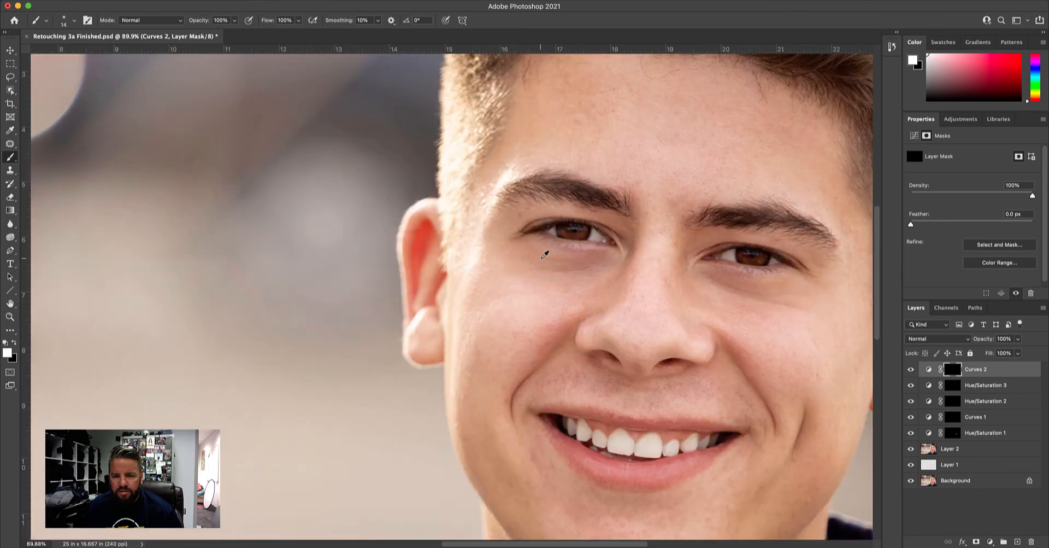
pyautogui.click(929, 370)
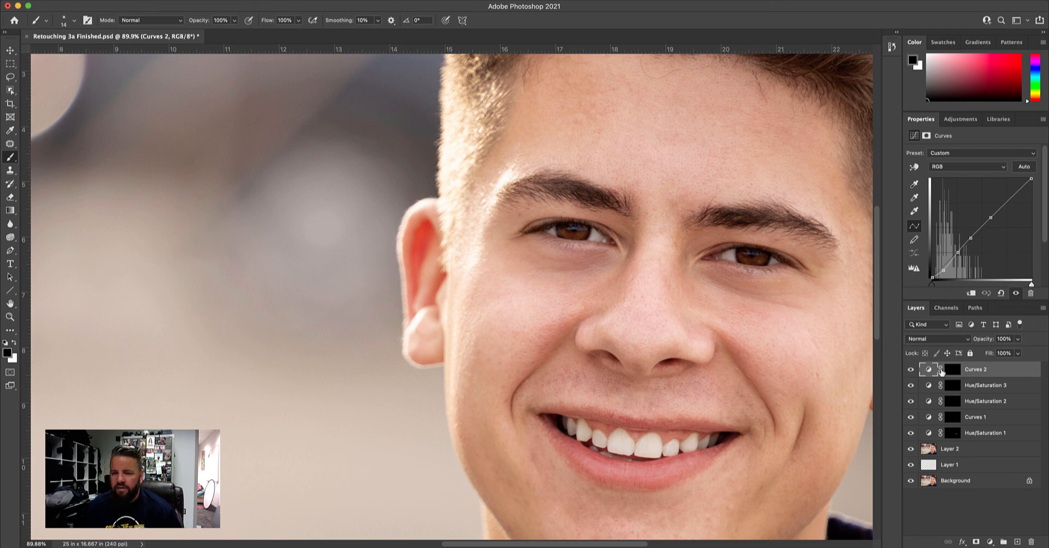
pyautogui.click(1018, 339)
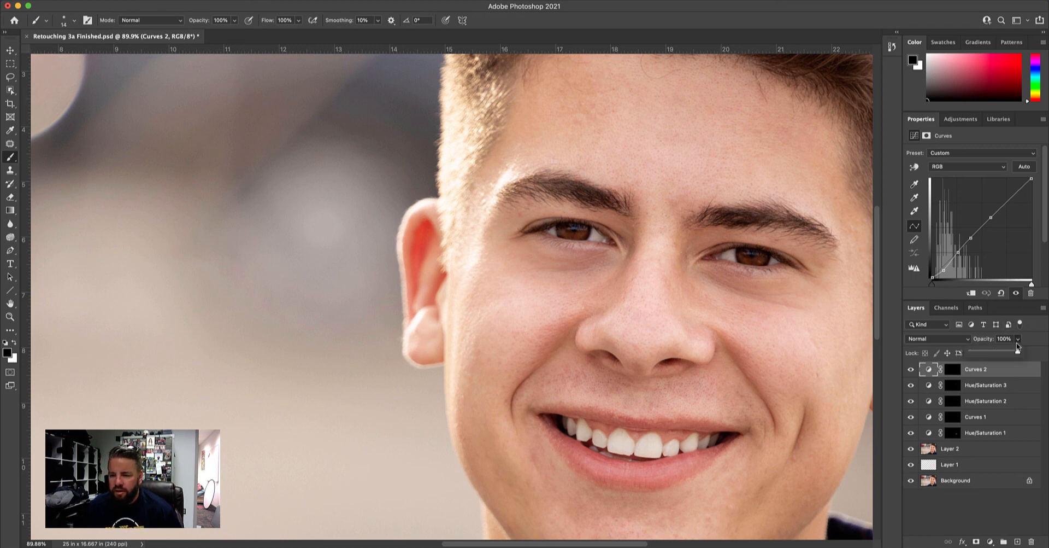
pyautogui.moveTo(1018, 354); pyautogui.dragTo(989, 353)
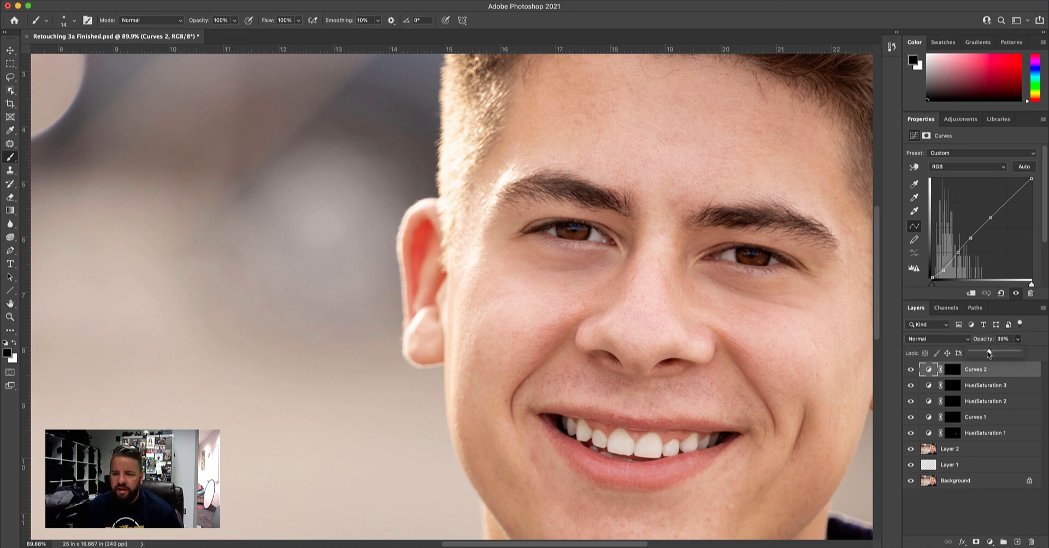
pyautogui.click(909, 370)
pyautogui.click(909, 370)
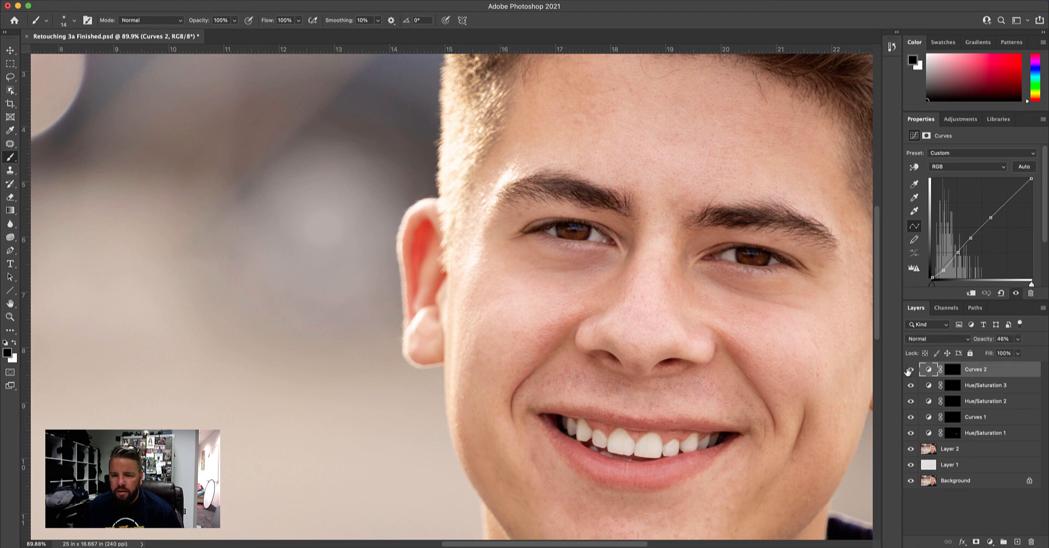
pyautogui.click(909, 370)
pyautogui.click(910, 370)
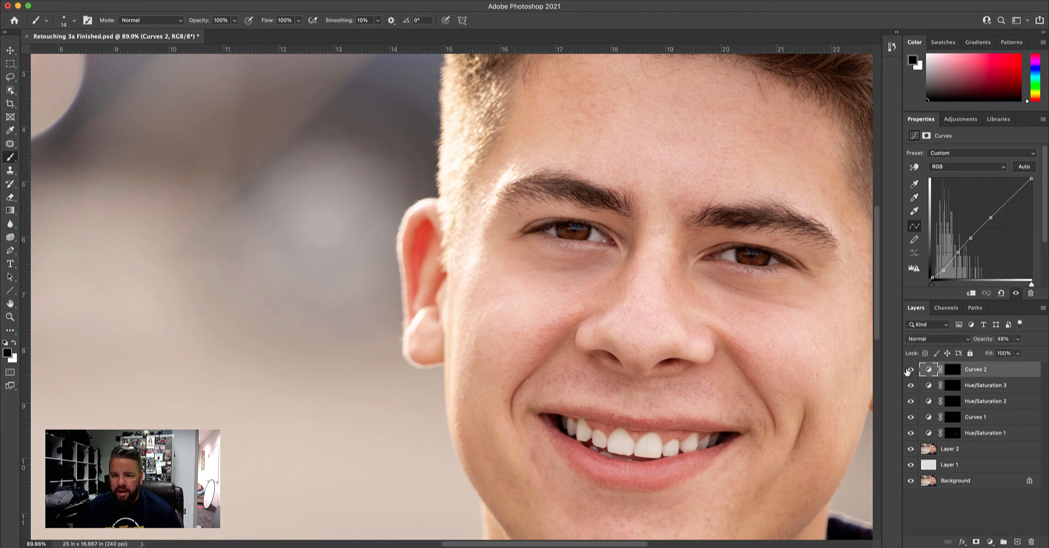
# Raise the Curves 2 layer opacity to 66% and toggle its visibility to compare the eye contrast.
pyautogui.click(1017, 353)
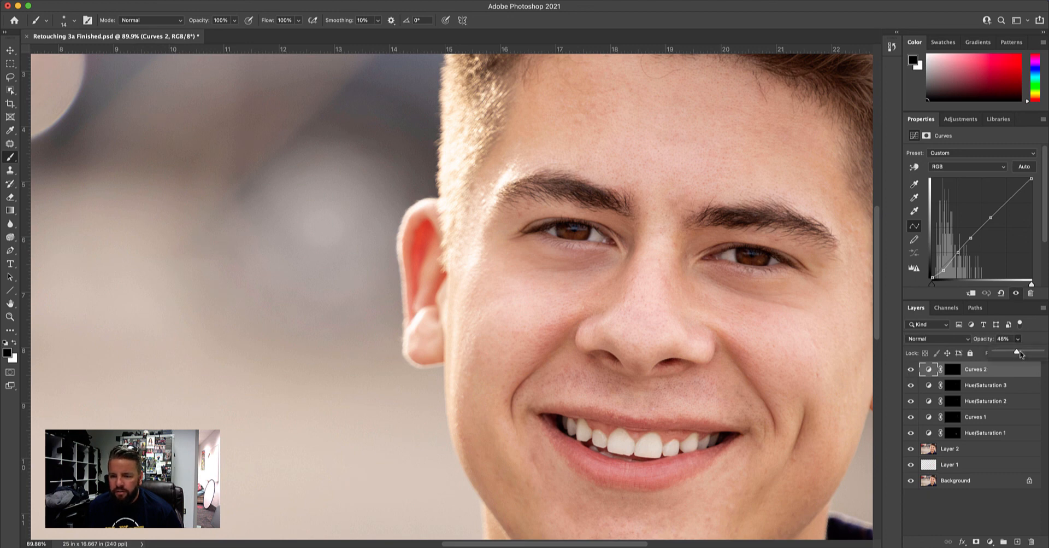
pyautogui.click(911, 370)
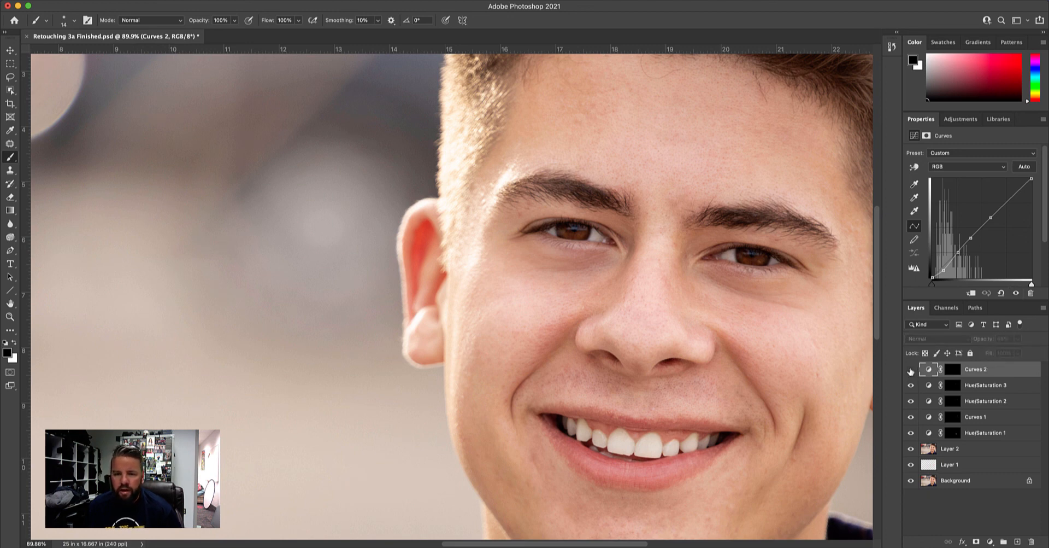
pyautogui.click(911, 370)
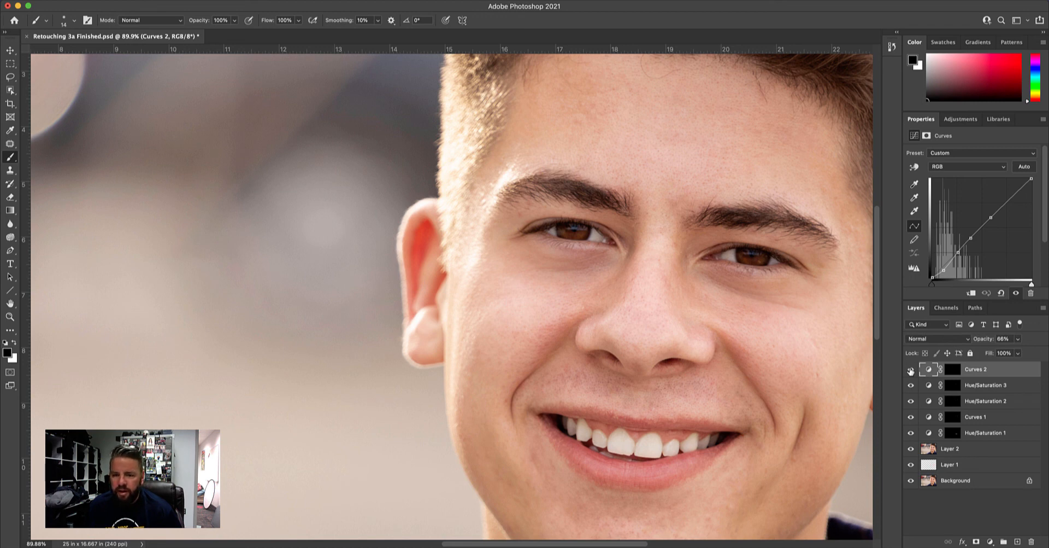
pyautogui.click(911, 370)
pyautogui.click(910, 370)
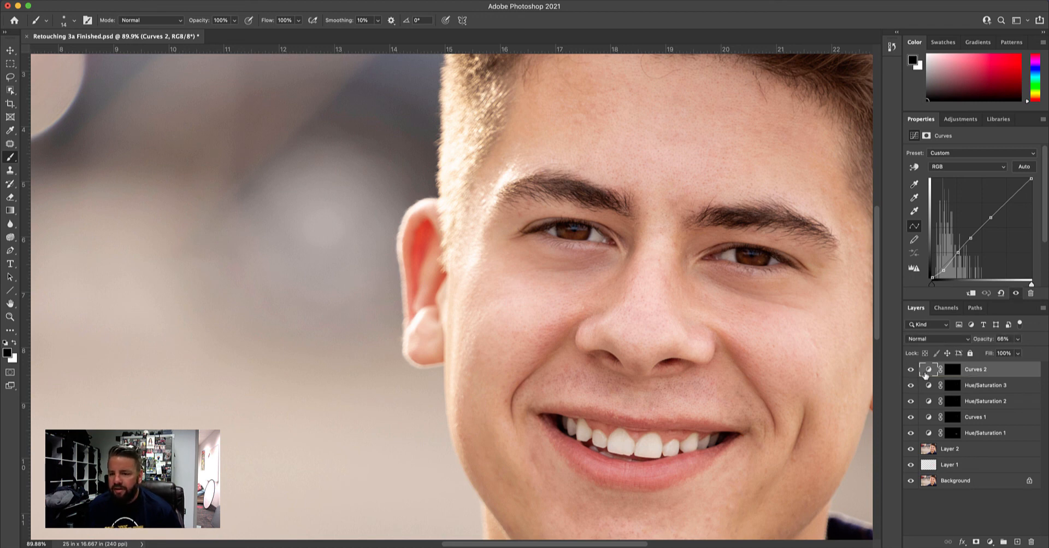